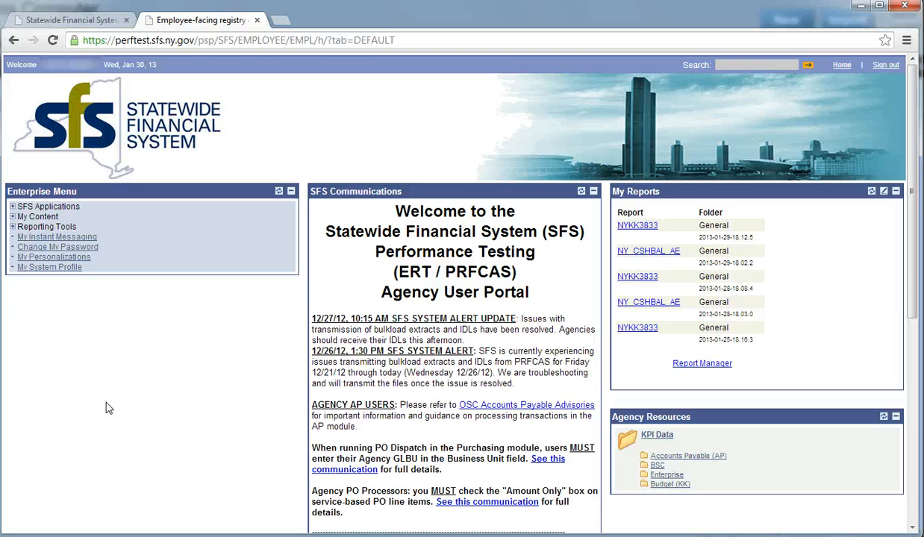
# - Navigate from the SFS portal through SFS Financials and Employee Self-Service to Travel Authorization
pyautogui.click(66, 208)
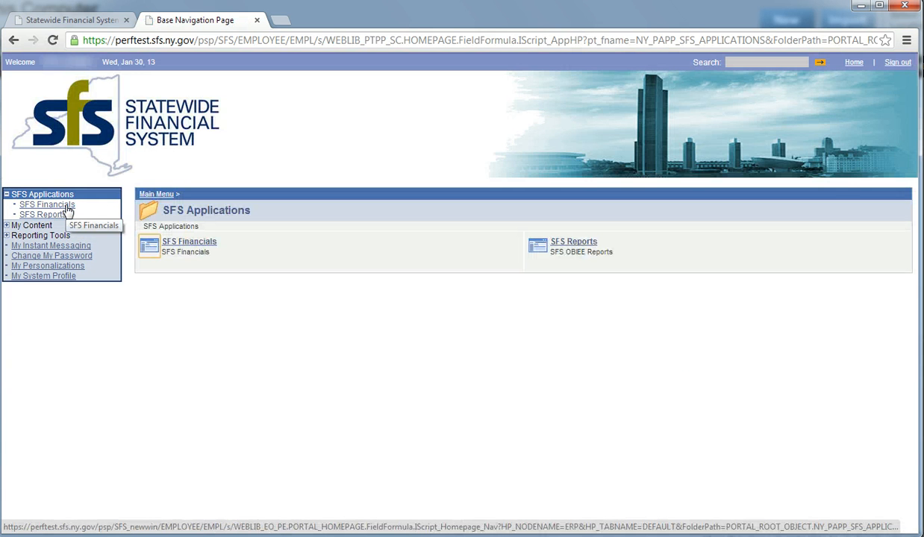
pyautogui.click(179, 243)
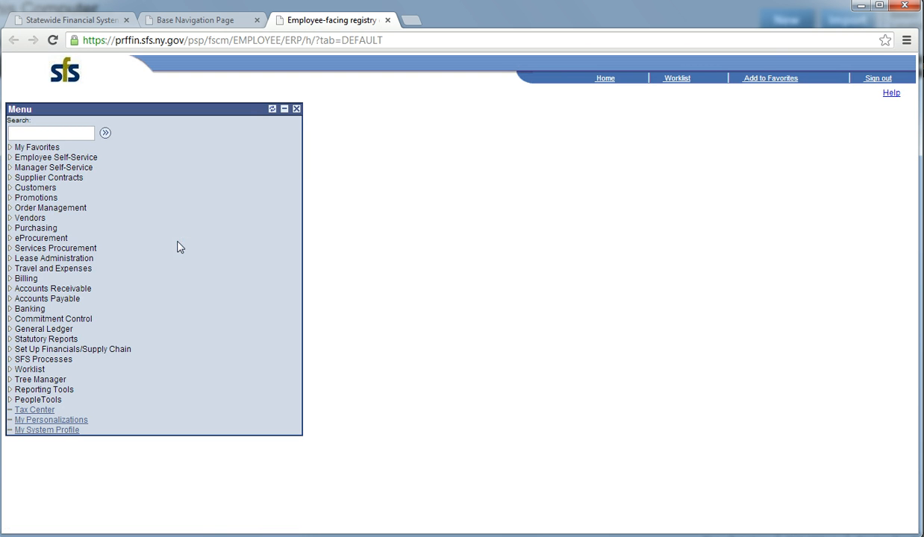
pyautogui.click(68, 158)
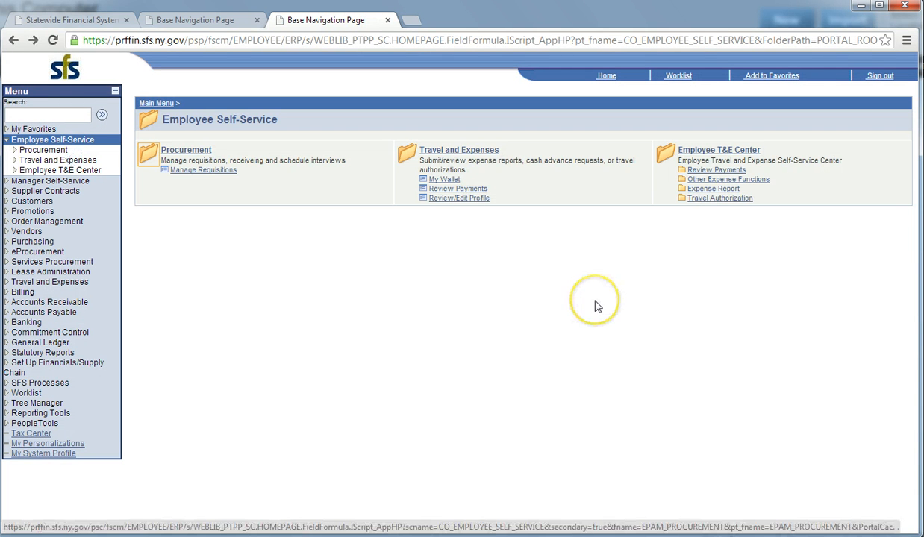
pyautogui.click(712, 203)
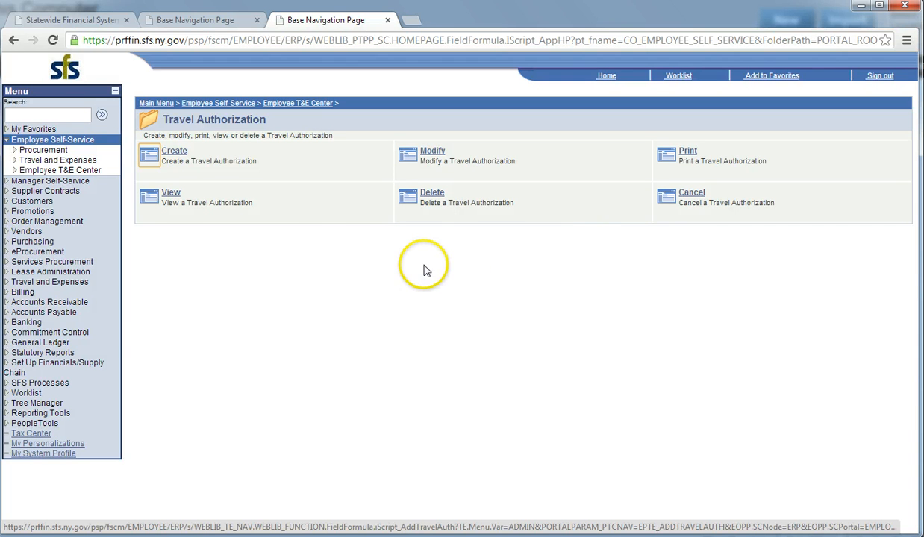
# - Create a new authorization from the Quick Start 'A Blank Authorization' option, with the Menu panel collapsed
pyautogui.click(179, 157)
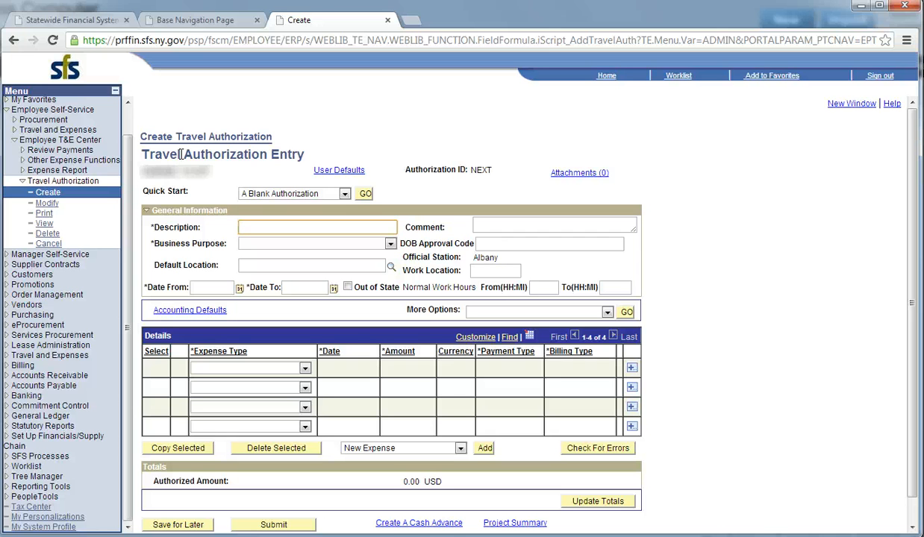
pyautogui.click(115, 91)
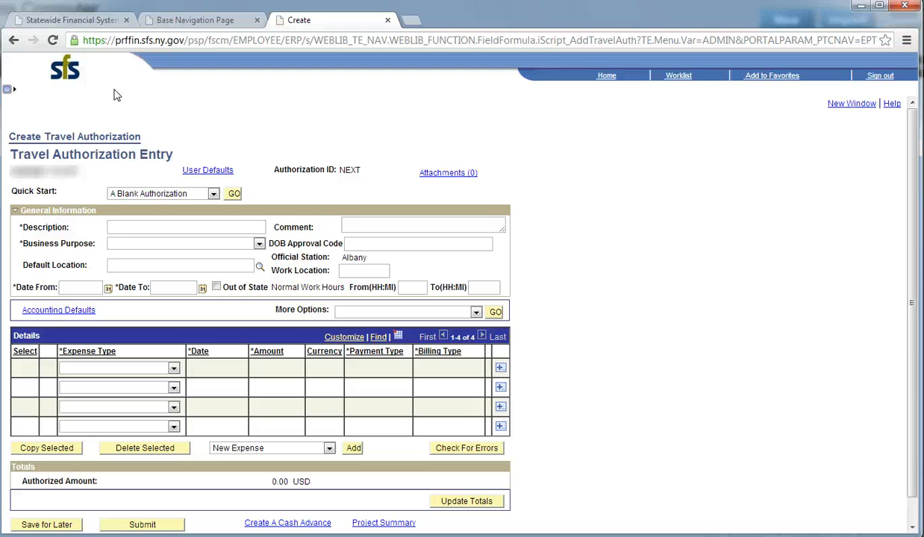
pyautogui.click(213, 194)
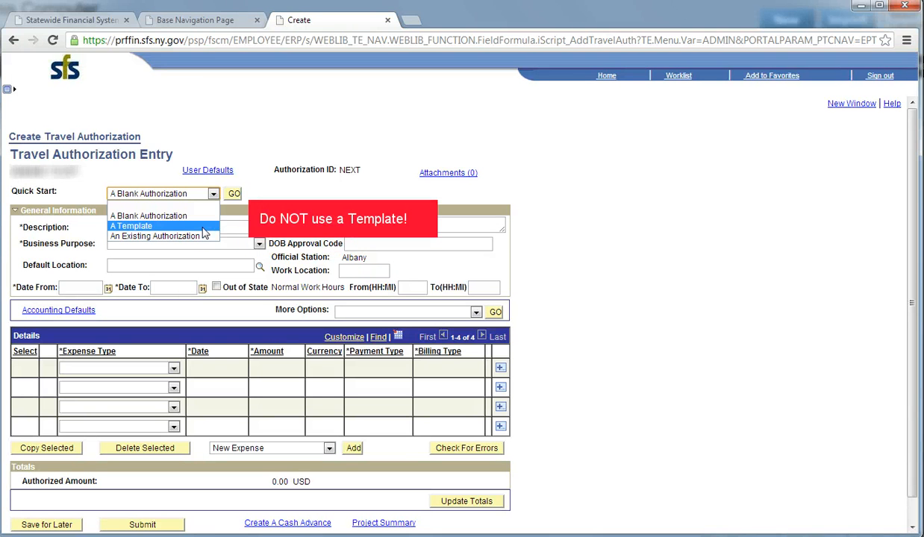
pyautogui.click(200, 216)
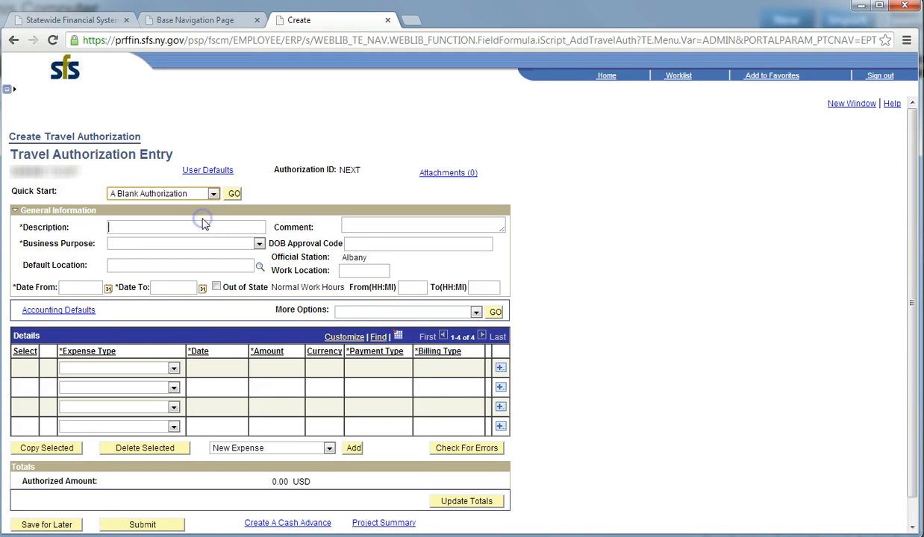
pyautogui.click(234, 194)
# - Enter description 'NYC Meeting with Staff' and comment 'Assigned by supervisor to attend meeting'
pyautogui.click(145, 227)
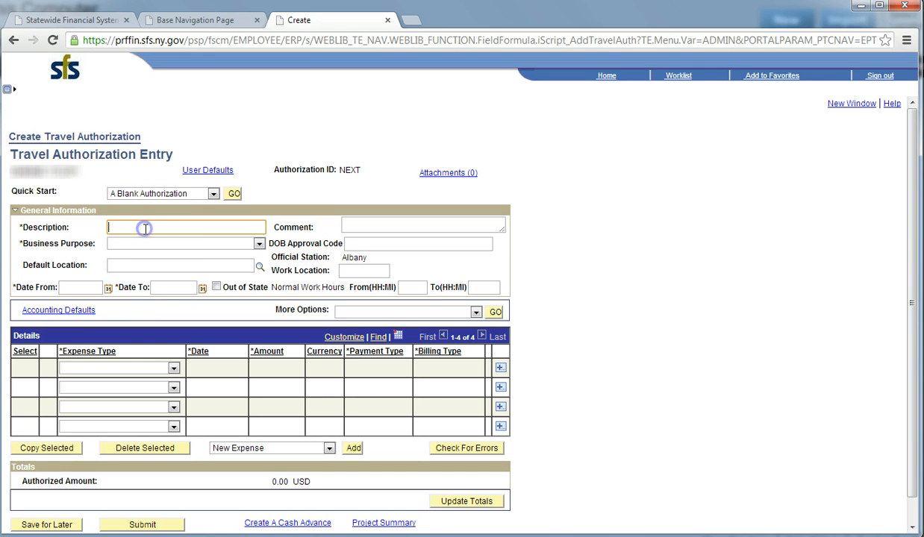
pyautogui.write('NYC Meeting with')
pyautogui.press('BackSpace')
pyautogui.press('BackSpace')
pyautogui.press('BackSpace')
pyautogui.press('BackSpace')
pyautogui.write('with Staff')
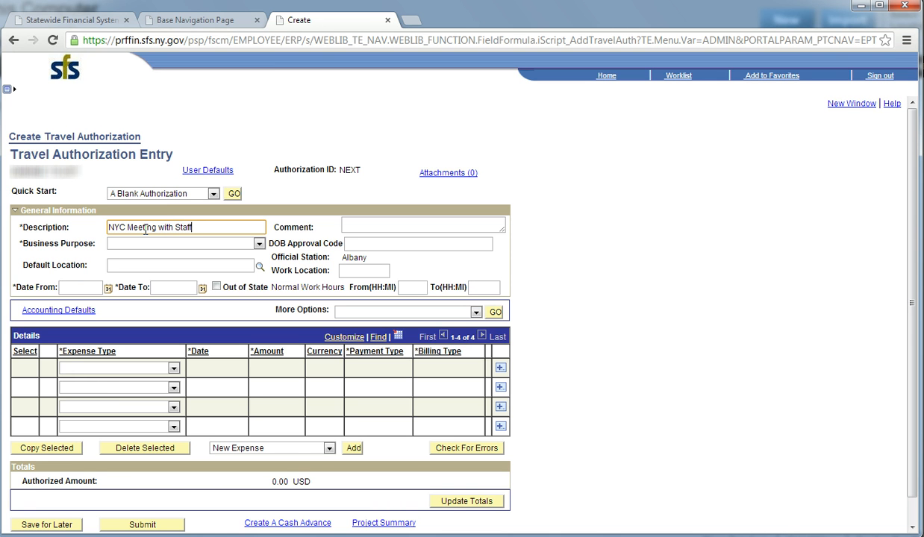
pyautogui.click(362, 222)
pyautogui.write('A')
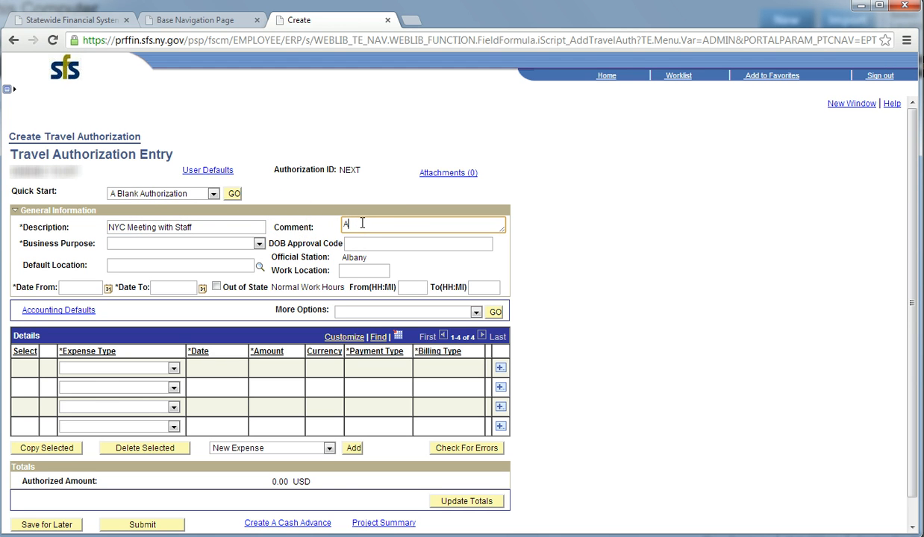
pyautogui.write('ssigned by supervis')
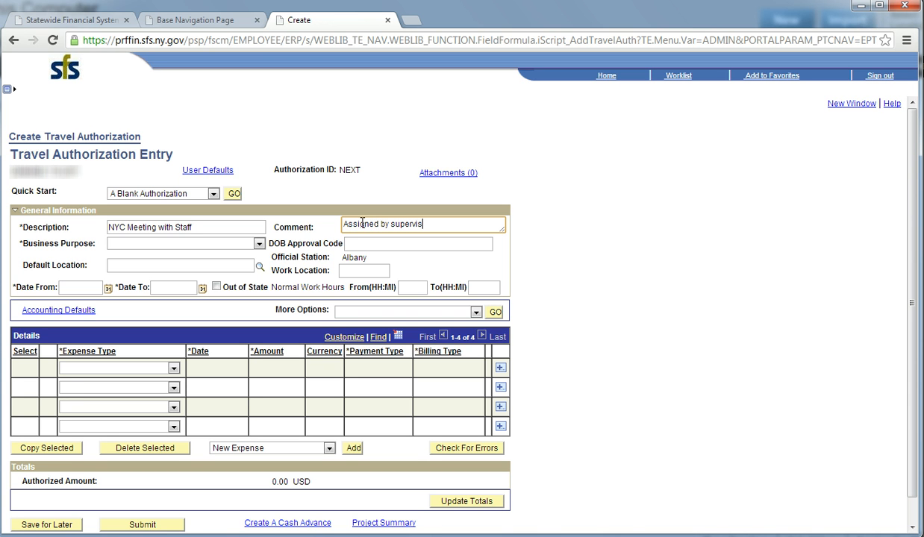
pyautogui.write('or to attend meeting')
pyautogui.click(259, 244)
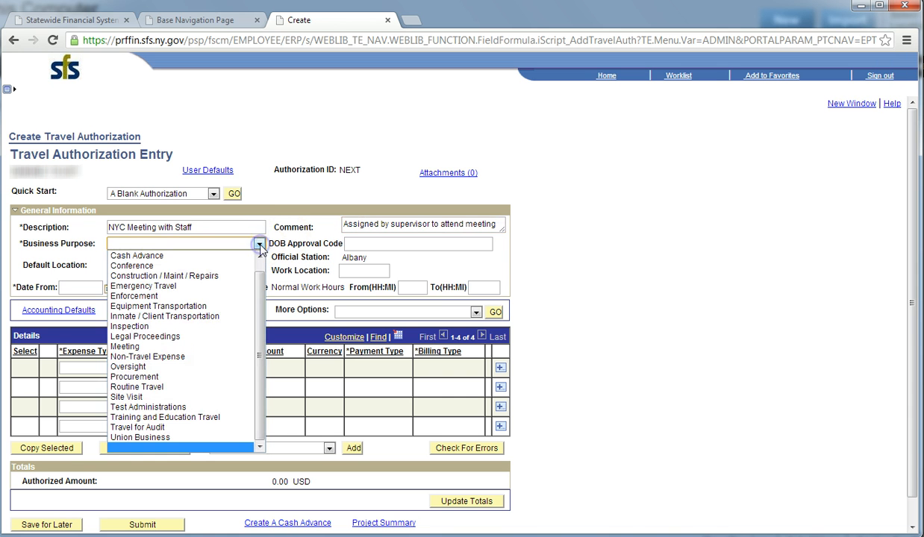
pyautogui.click(226, 348)
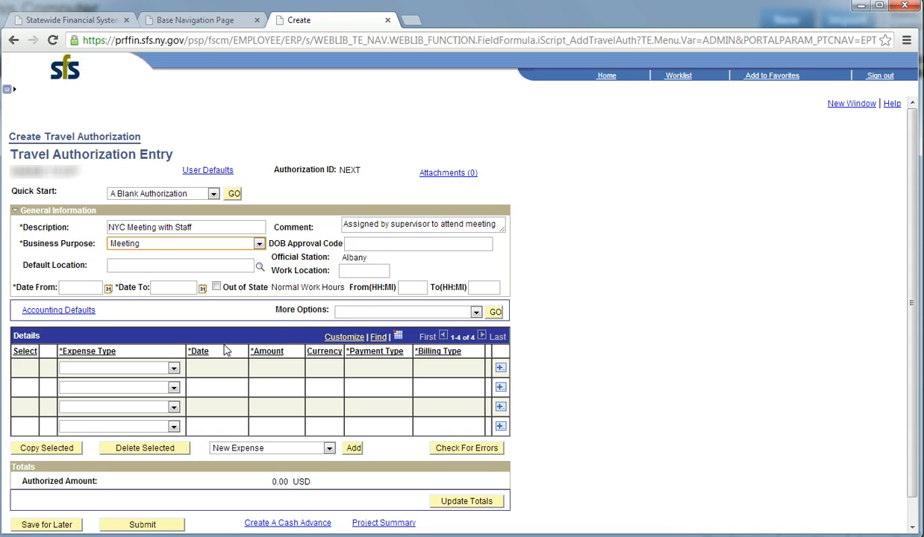
pyautogui.click(366, 243)
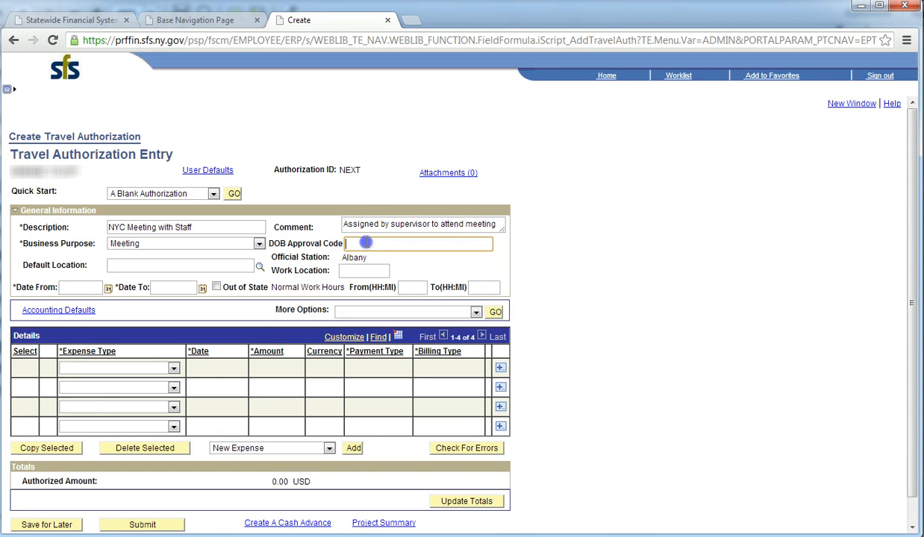
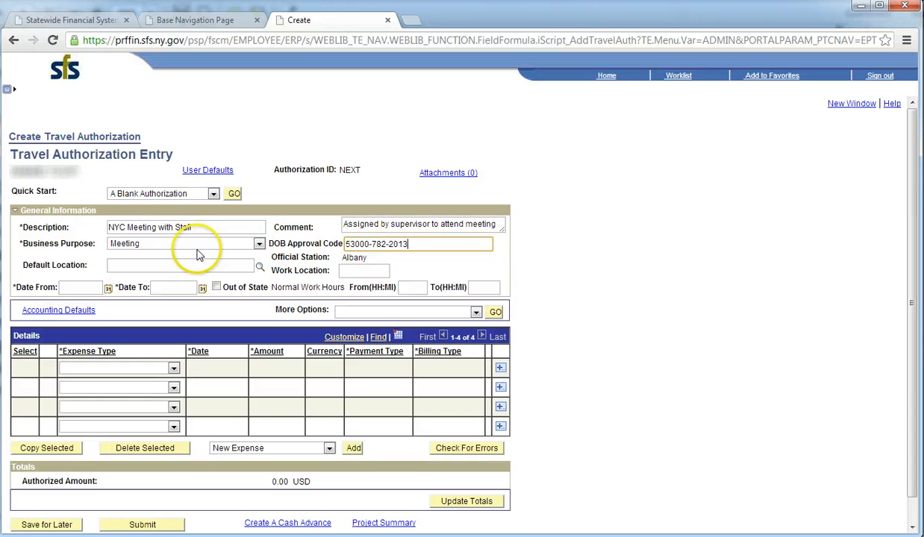
pyautogui.click(159, 265)
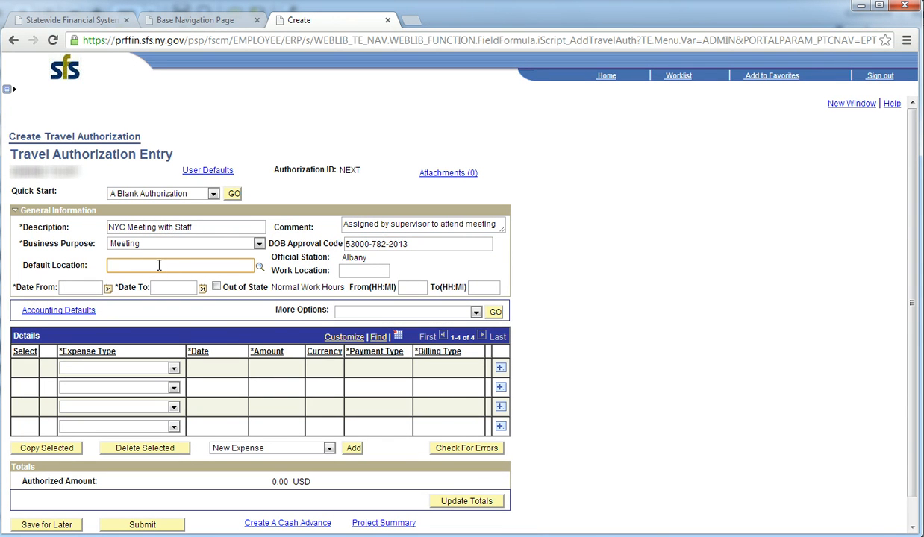
pyautogui.write('NY Man')
# - Look up matching locations and pick 28869 NY MANHATTAN as the default location
pyautogui.click(259, 268)
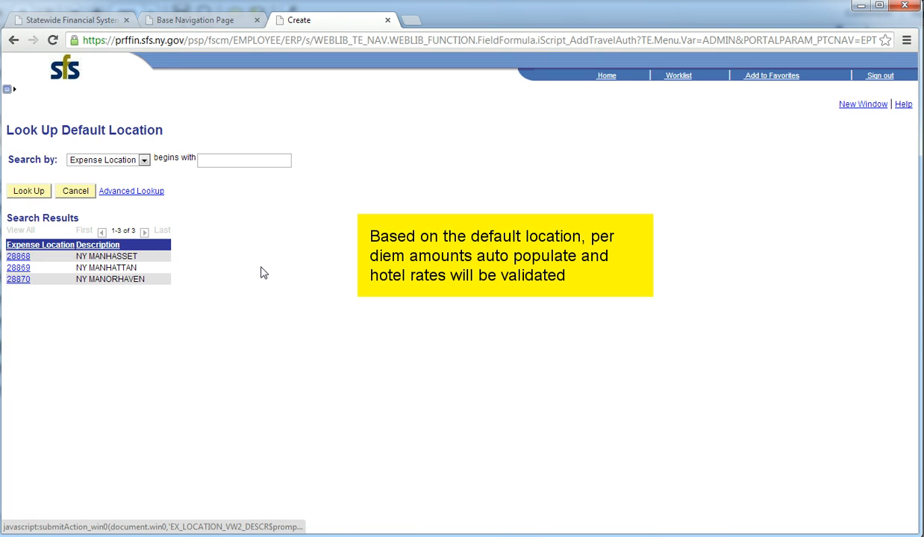
pyautogui.click(23, 270)
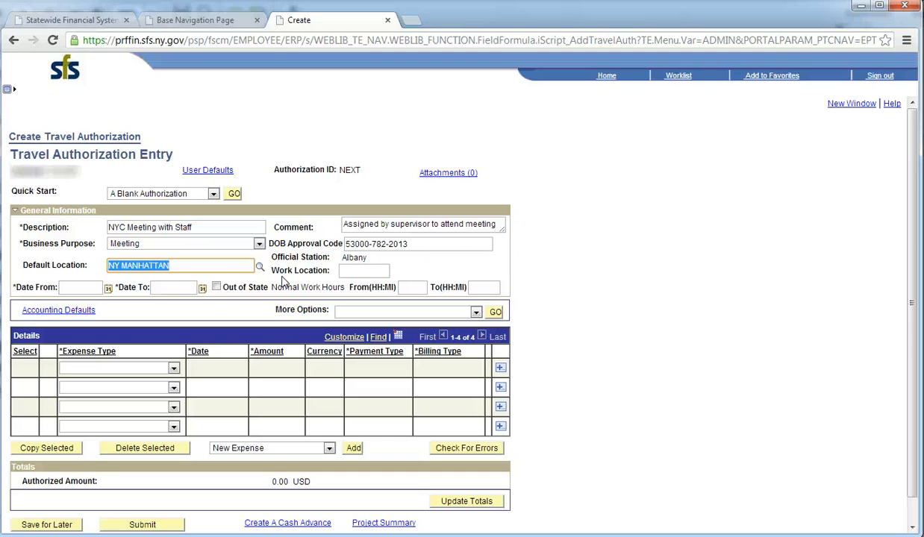
# - Set the trip dates to 02/04/2013 through 02/06/2013 from the calendars
pyautogui.click(108, 288)
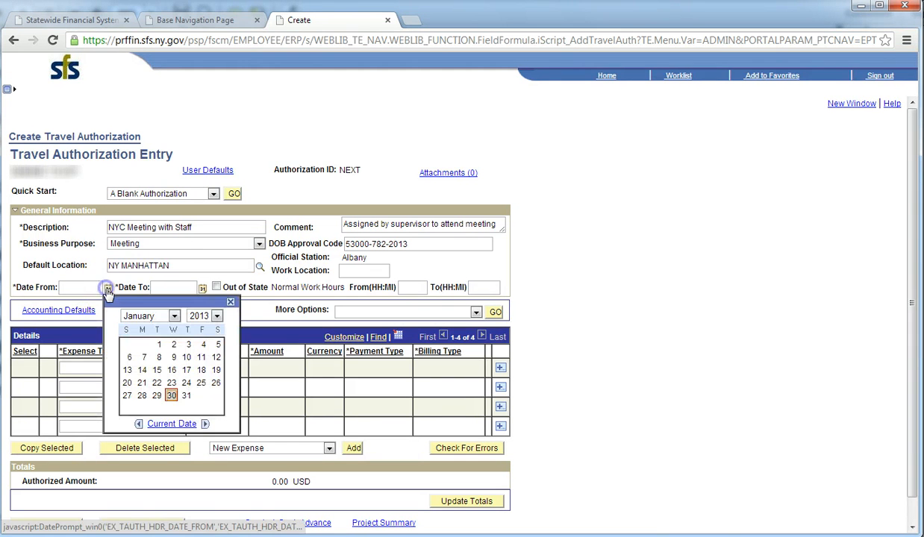
pyautogui.click(174, 316)
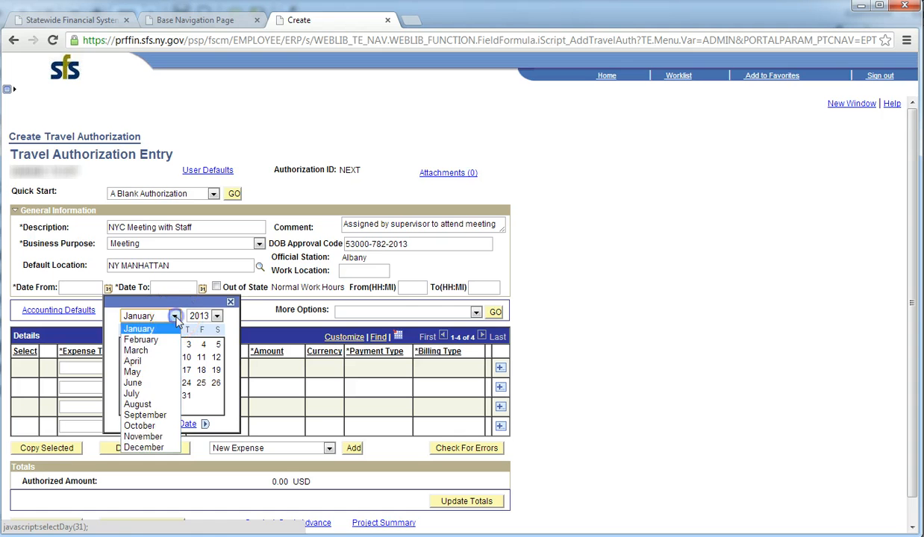
pyautogui.click(167, 341)
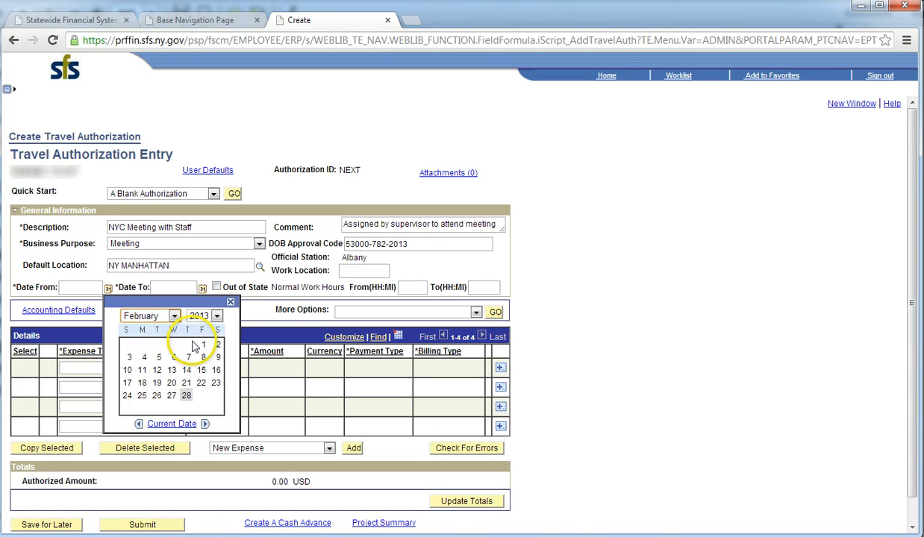
pyautogui.click(145, 362)
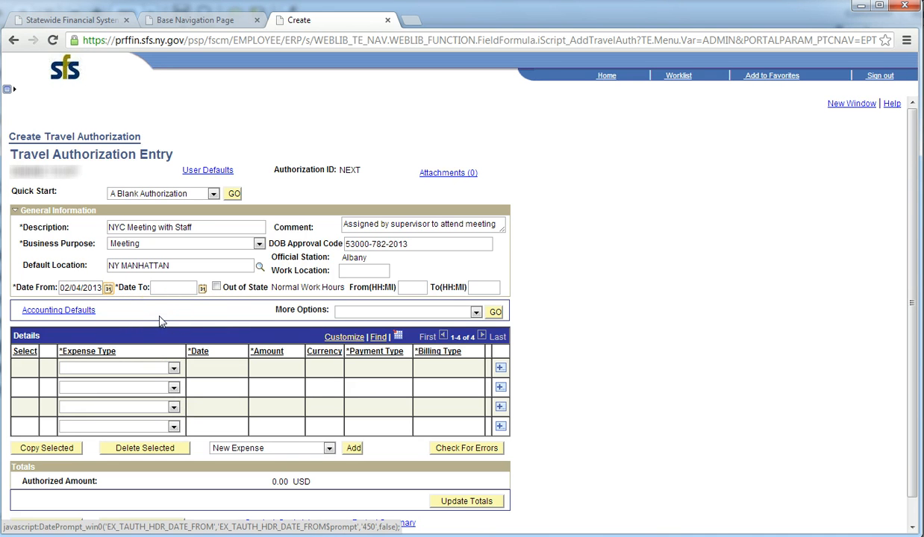
pyautogui.click(201, 289)
pyautogui.click(267, 316)
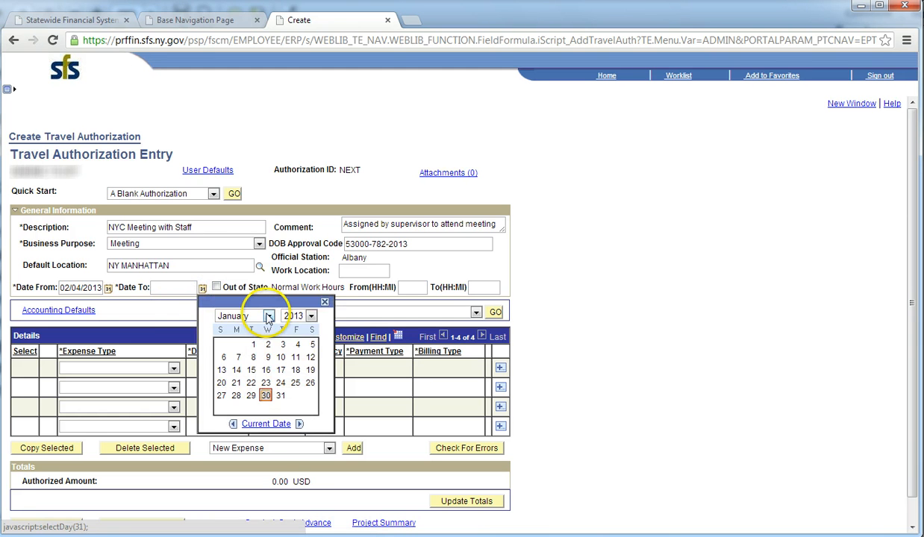
pyautogui.click(261, 342)
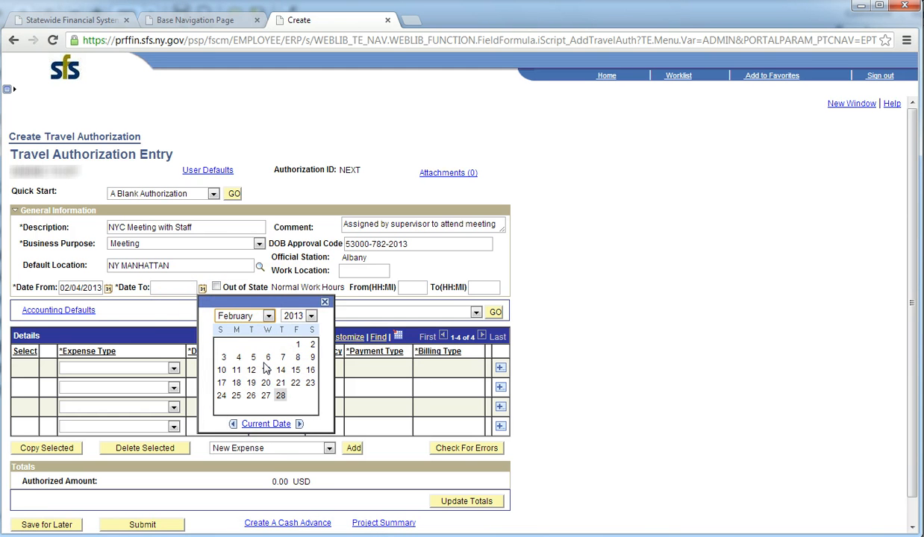
pyautogui.click(267, 357)
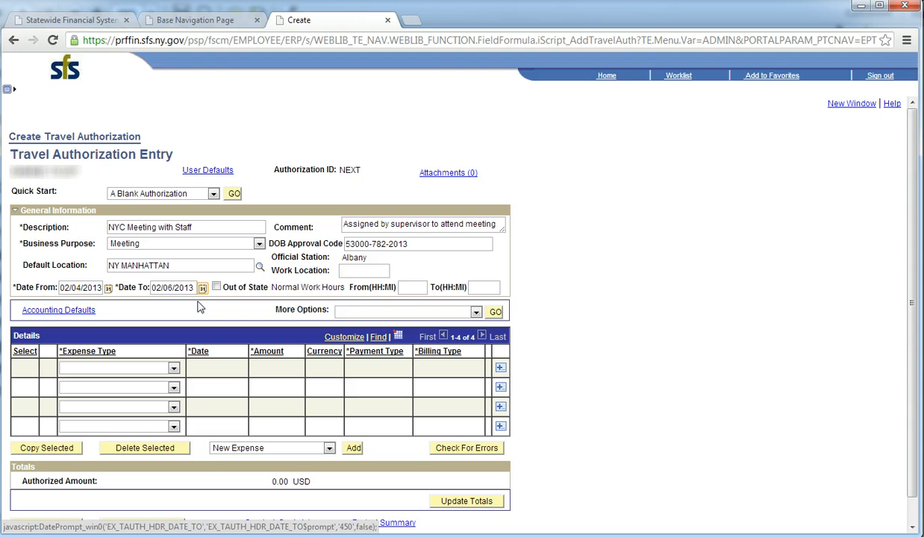
# - Enter work hours from 8:30 to 4:30PM
pyautogui.click(405, 289)
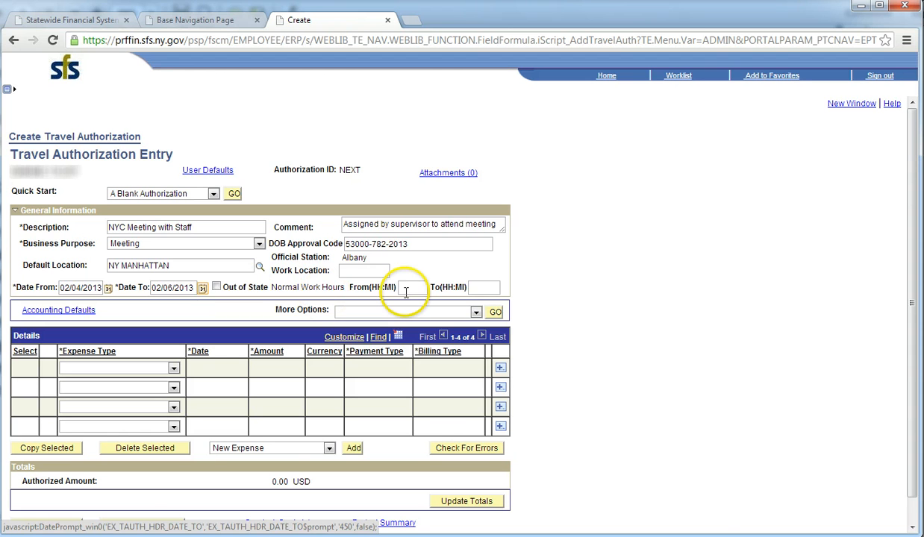
pyautogui.write('8')
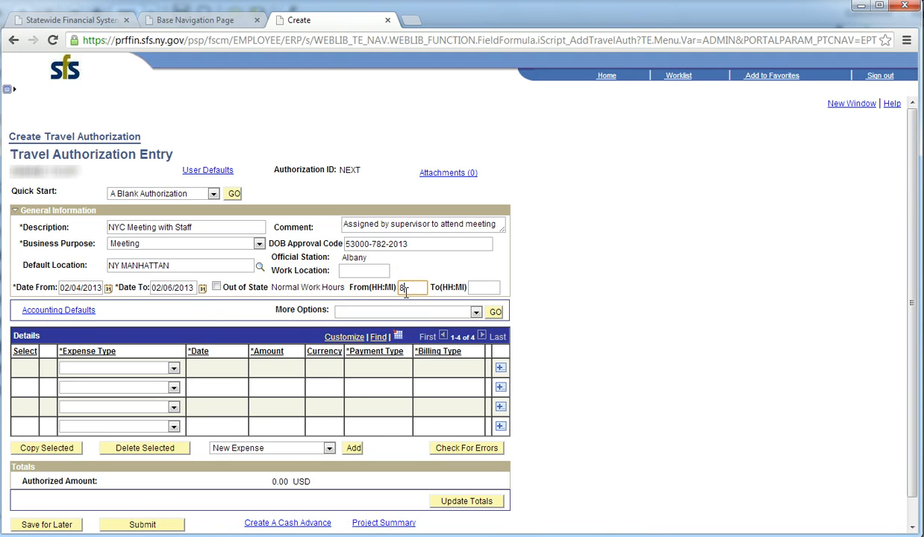
pyautogui.write(':30AM')
pyautogui.click(489, 289)
pyautogui.write('4:30PM')
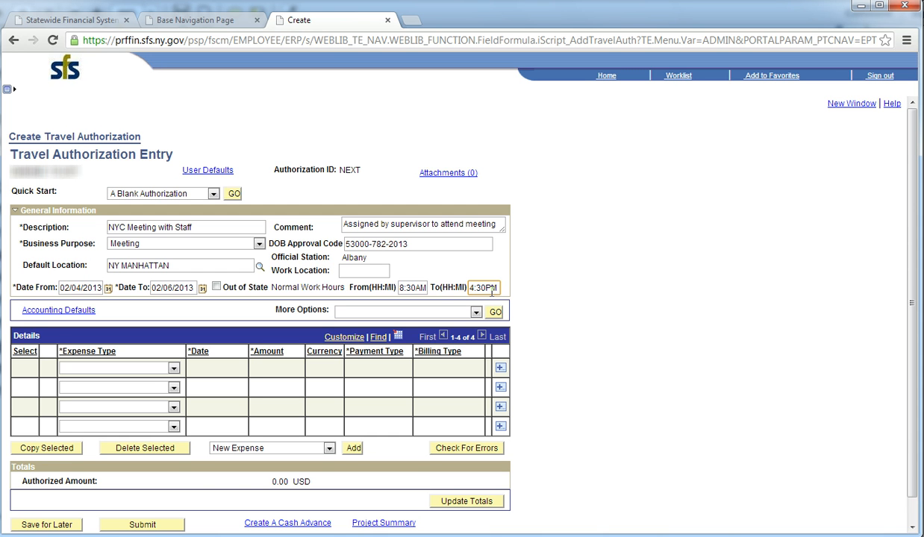
# - Enter accounting defaults Program 26258, Fund 10050 and Bud Ref 2012-13, and accept them
pyautogui.click(85, 312)
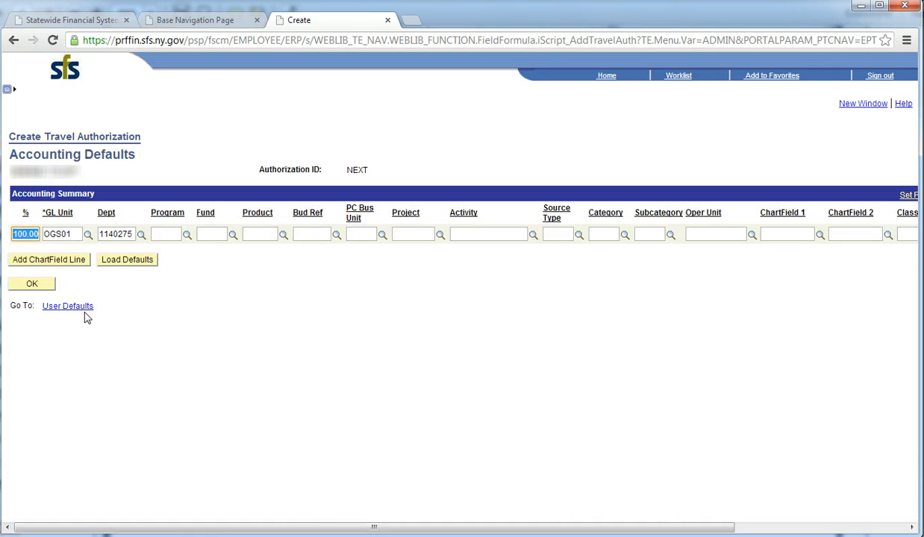
pyautogui.click(163, 233)
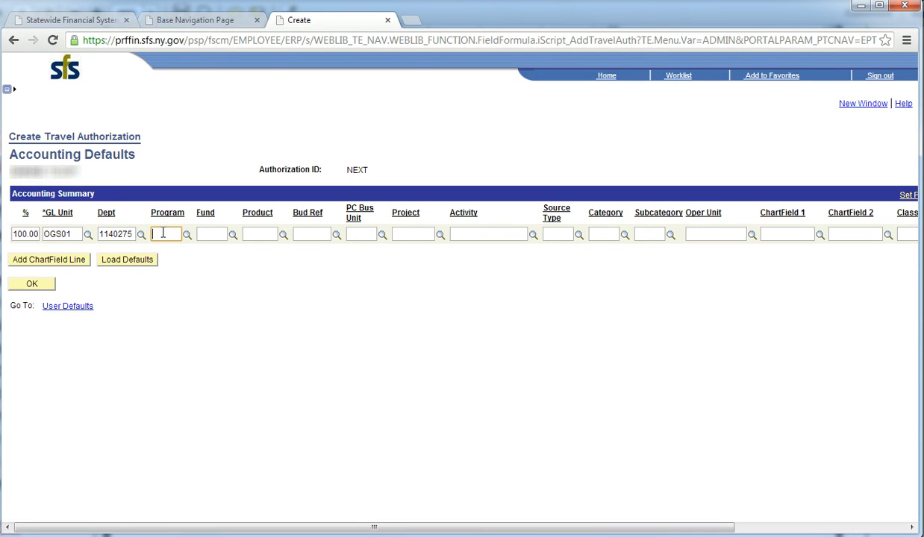
pyautogui.write('26258')
pyautogui.click(206, 234)
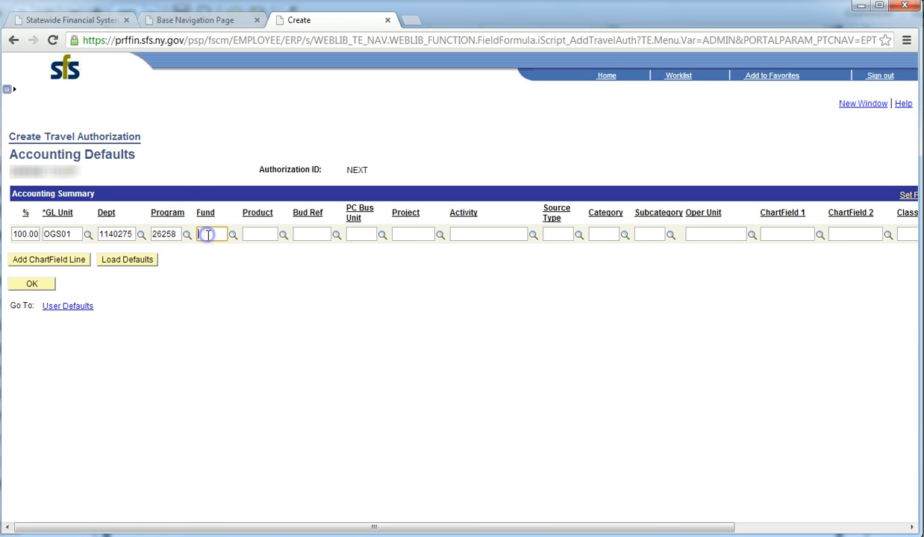
pyautogui.write('10050')
pyautogui.click(304, 231)
pyautogui.write('2')
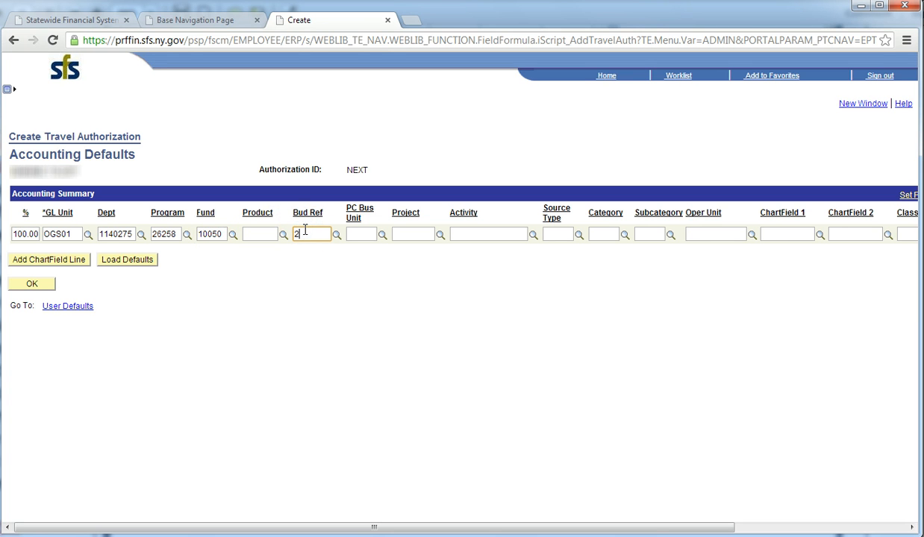
pyautogui.write('012-13')
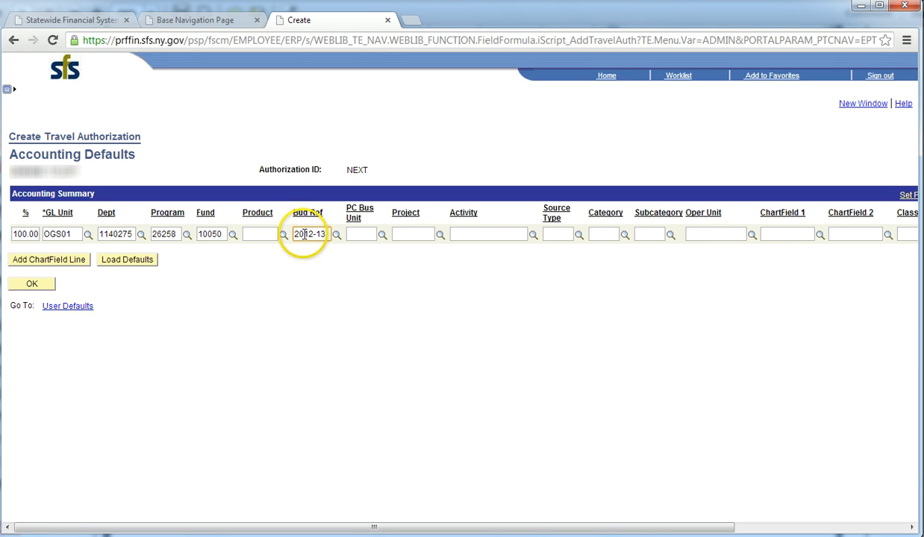
pyautogui.click(29, 284)
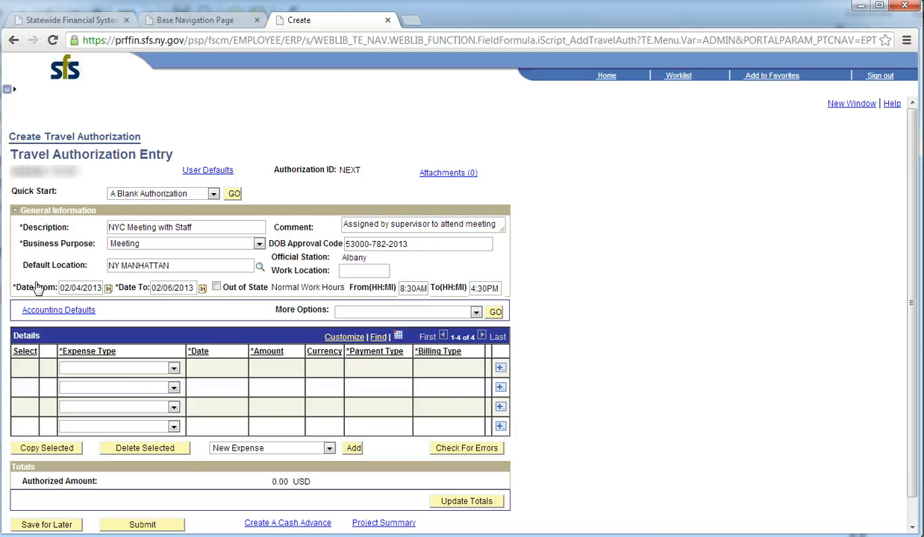
# - Make the first line a Train Tickets expense dated 02/04/2013
pyautogui.click(173, 371)
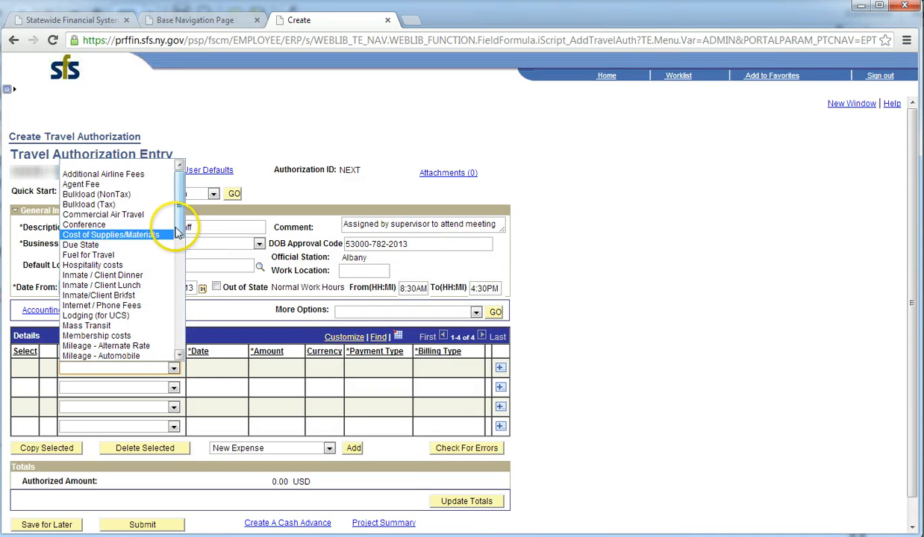
pyautogui.moveTo(179, 230); pyautogui.dragTo(181, 339)
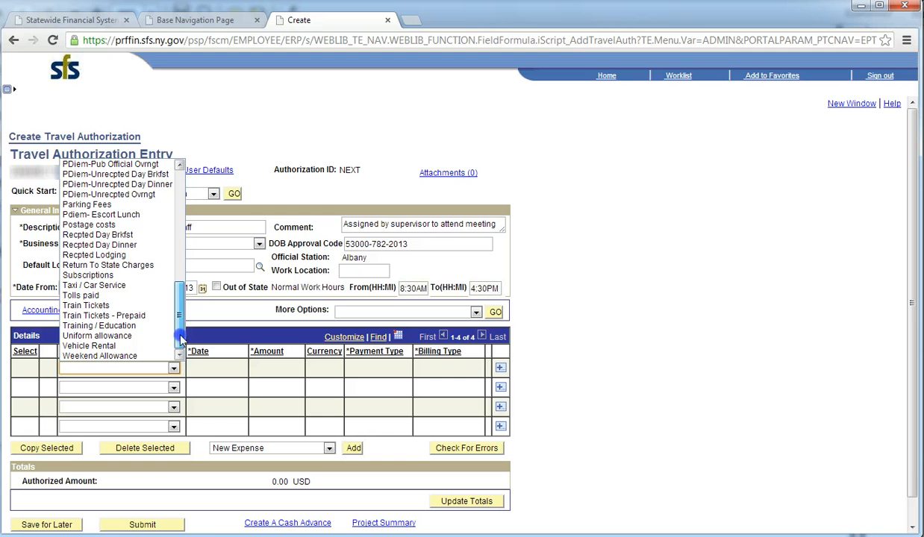
pyautogui.click(142, 306)
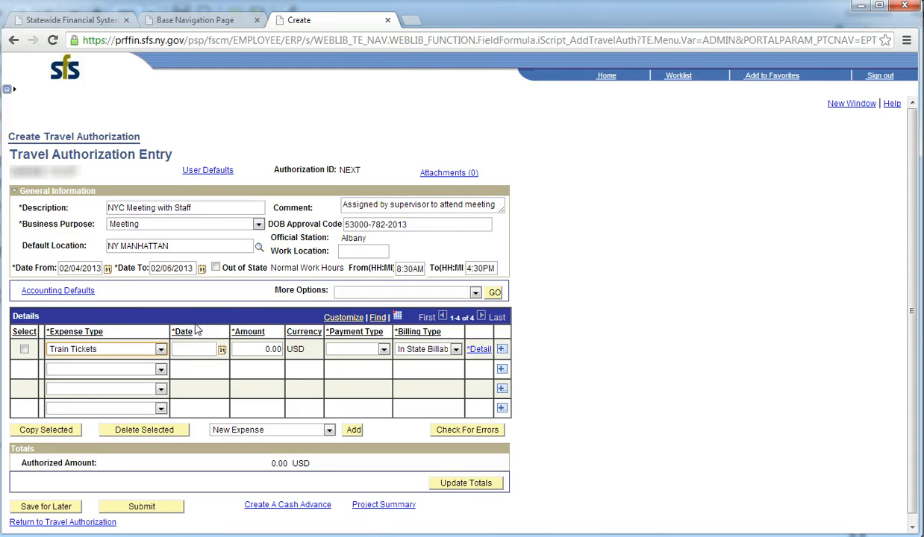
pyautogui.click(222, 350)
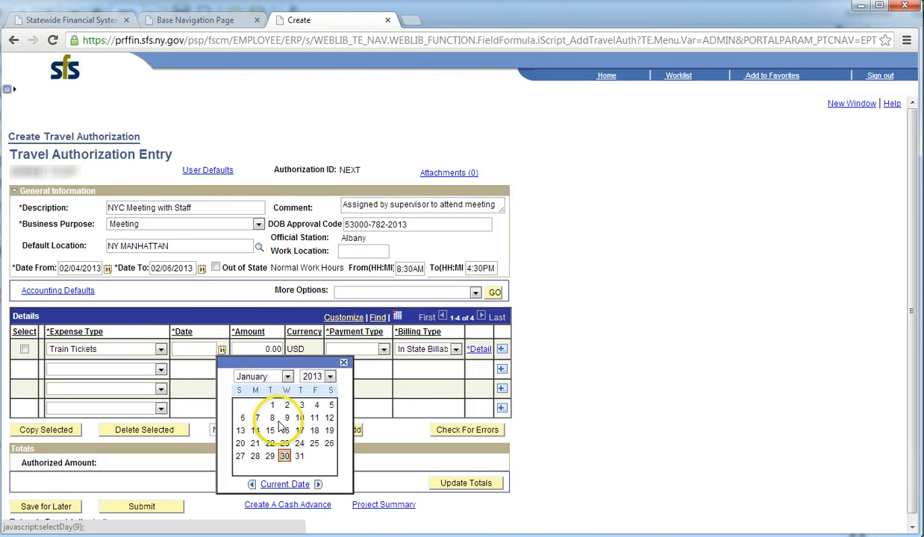
pyautogui.click(287, 377)
pyautogui.click(283, 401)
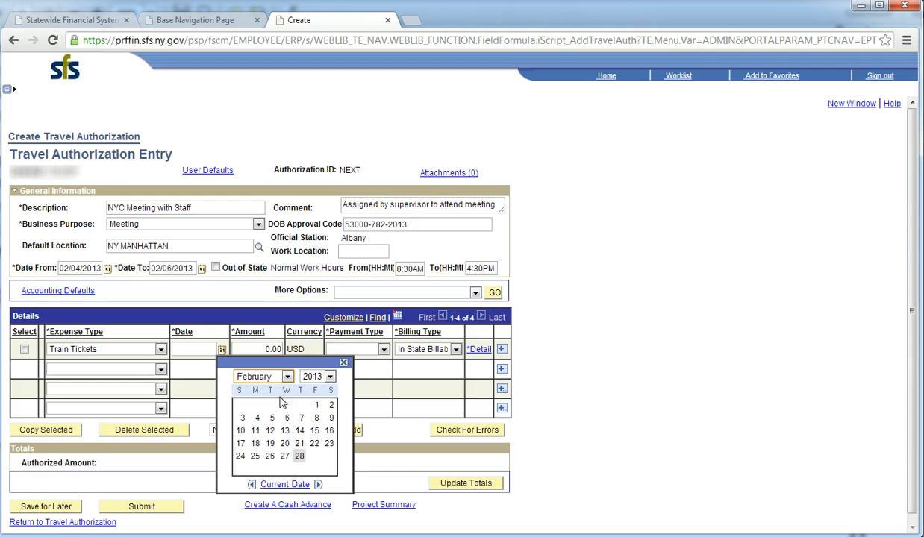
pyautogui.click(273, 418)
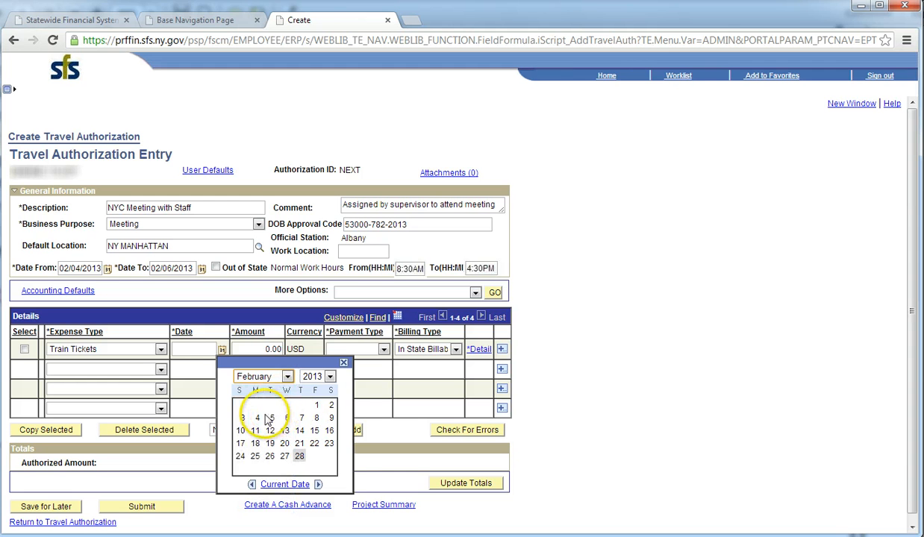
pyautogui.click(256, 418)
pyautogui.click(232, 375)
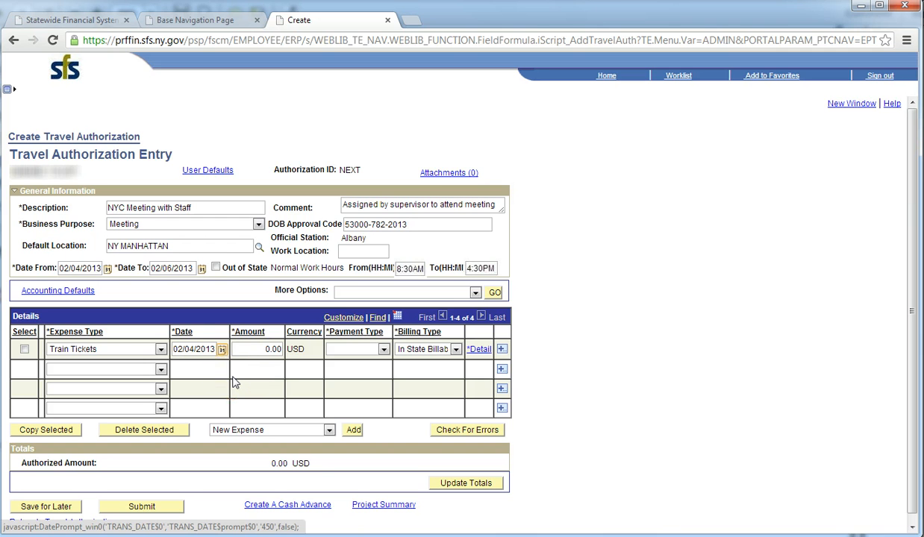
# - Give the Train Tickets line an amount of 65.00 USD, paid by Travel Card
pyautogui.click(270, 350)
pyautogui.press('BackSpace')
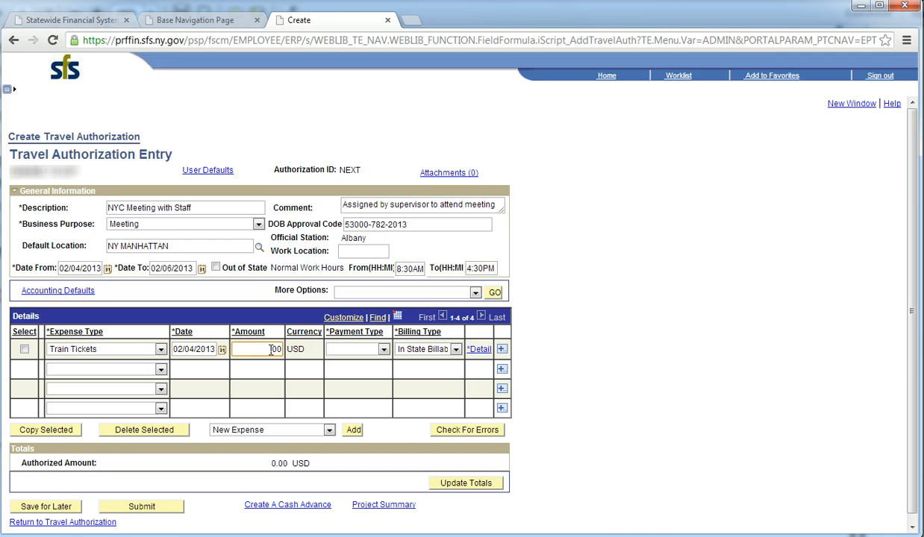
pyautogui.write('65')
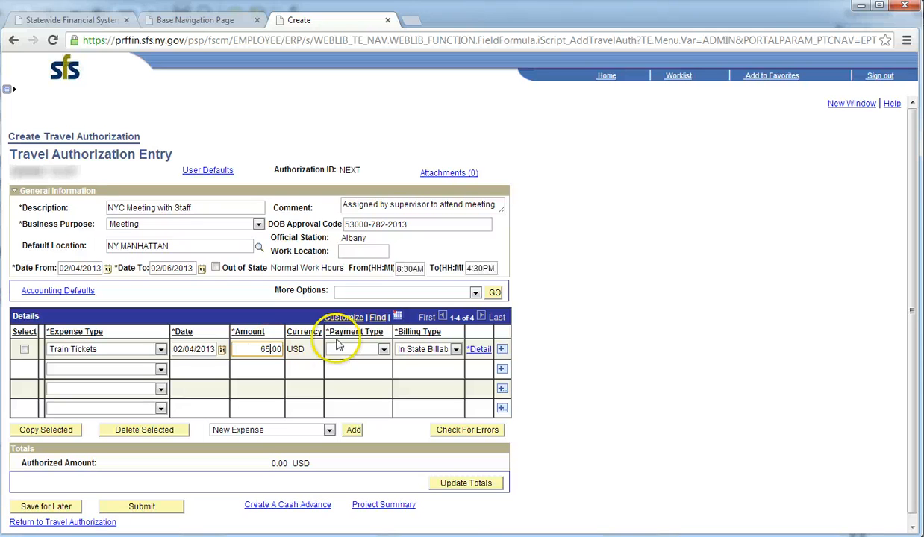
pyautogui.click(381, 350)
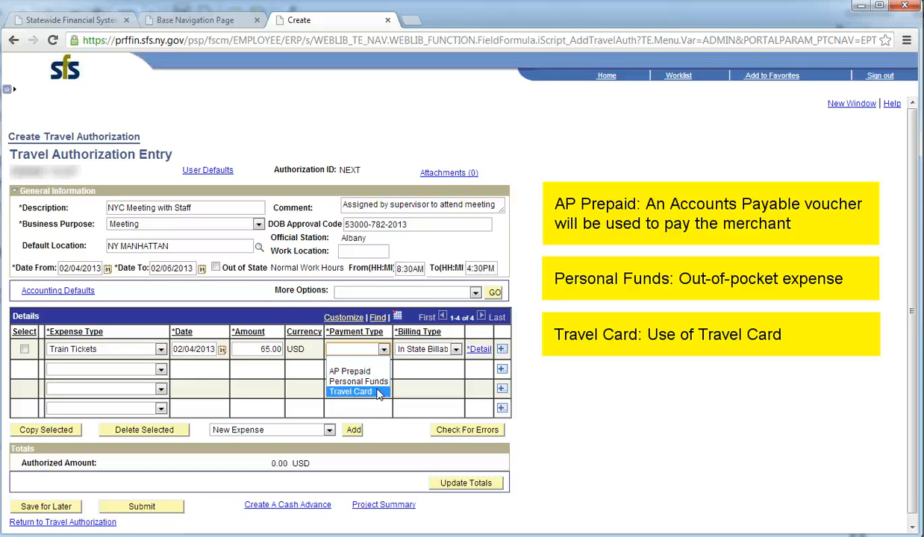
pyautogui.click(378, 392)
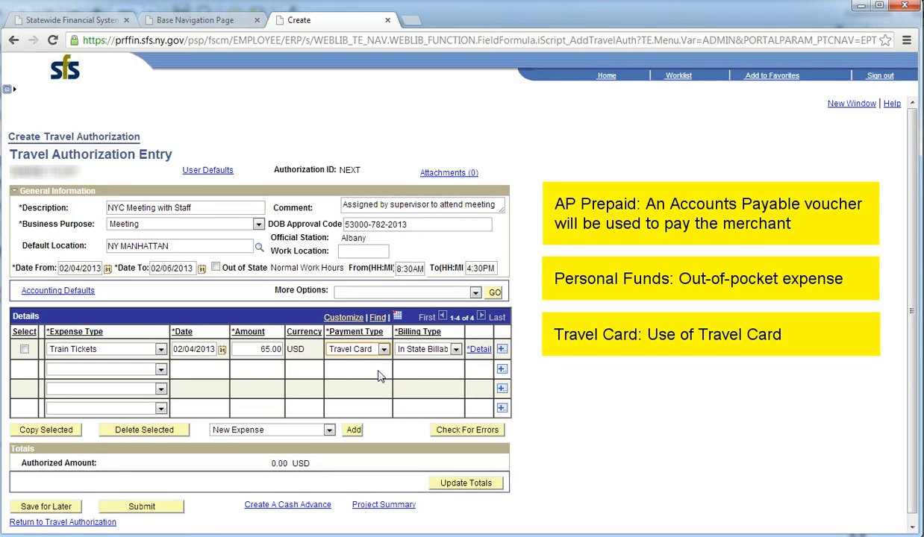
pyautogui.click(378, 376)
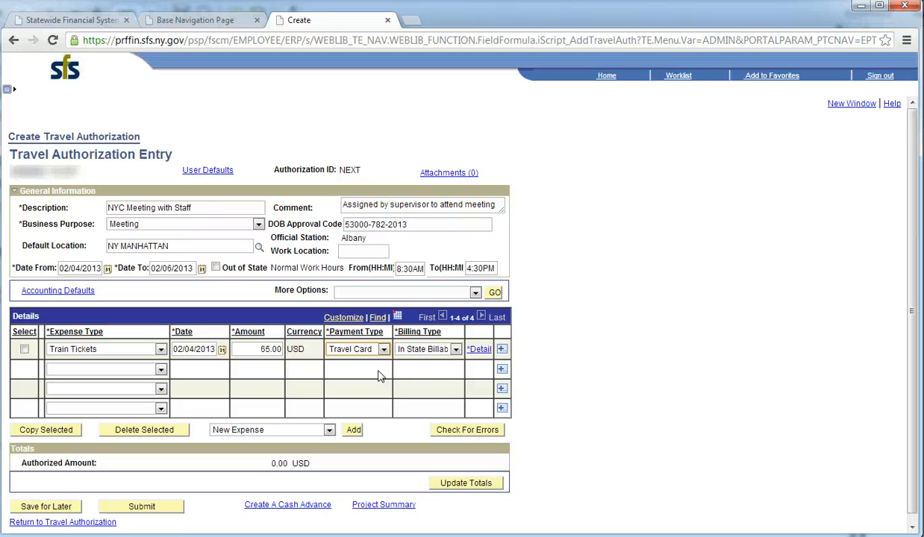
# - Run Check Expense For Errors on the Train Tickets line detail, then return to the entry page
pyautogui.click(480, 350)
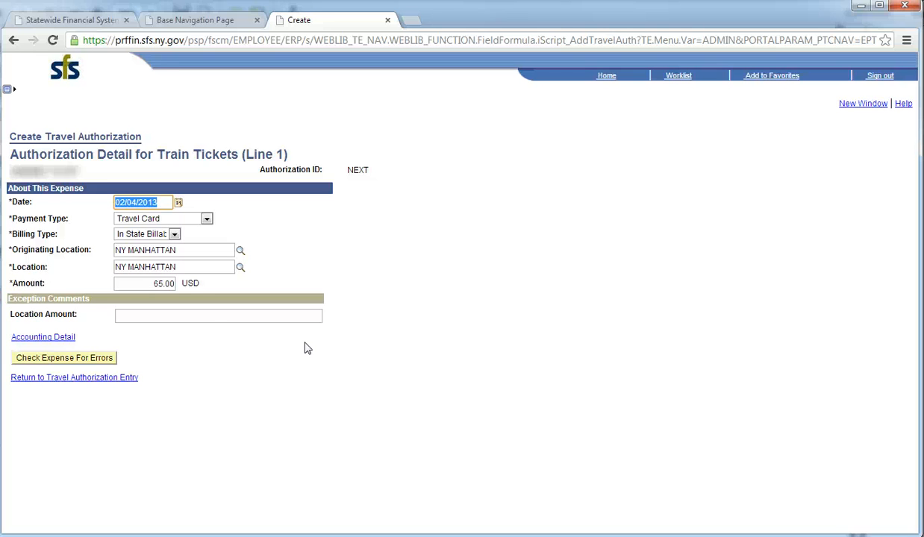
pyautogui.click(95, 363)
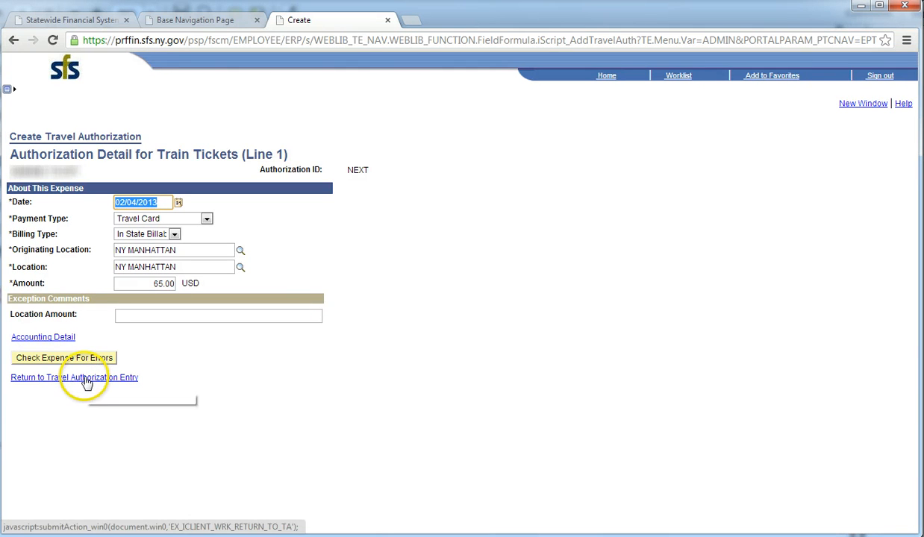
pyautogui.click(86, 379)
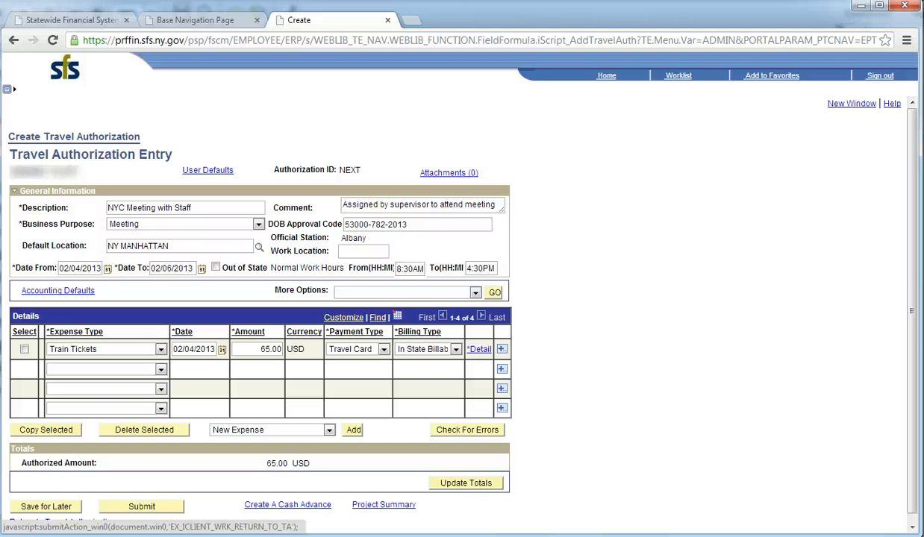
# - Make the second line a PDiem-Ovrngt Meals expense of 71.00 USD paid from Personal Funds
pyautogui.click(160, 370)
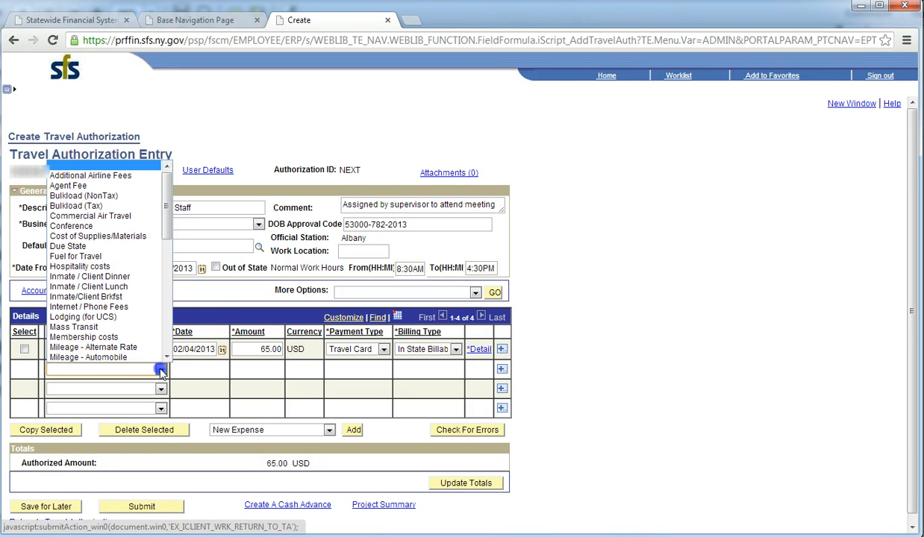
pyautogui.moveTo(167, 192); pyautogui.dragTo(169, 298)
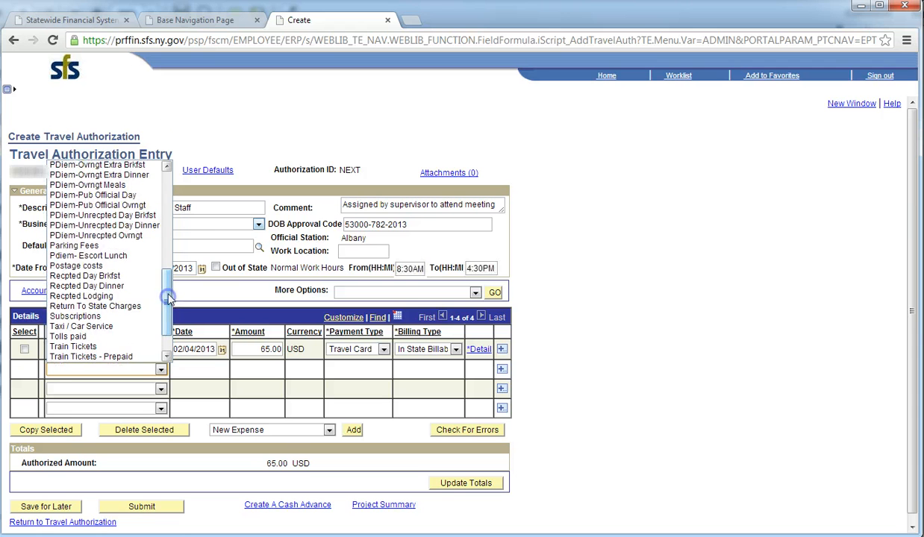
pyautogui.click(137, 186)
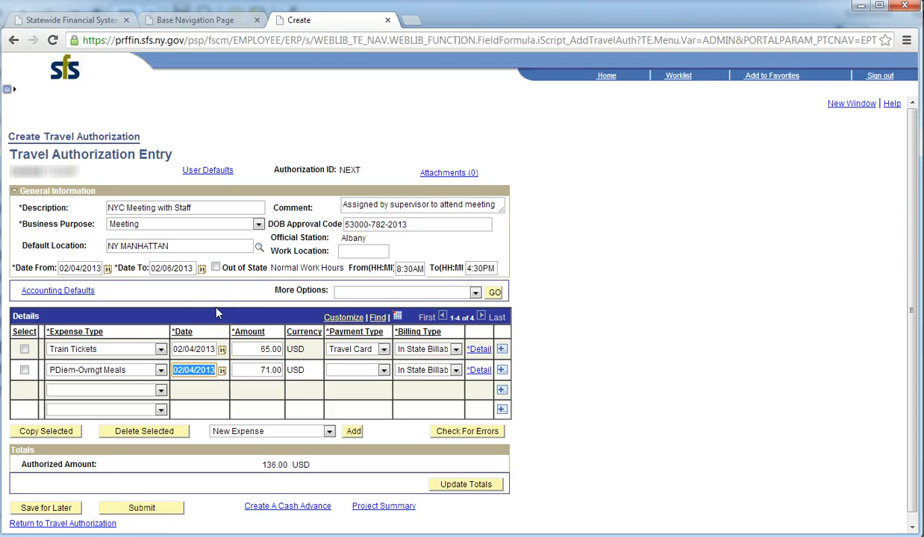
pyautogui.click(383, 371)
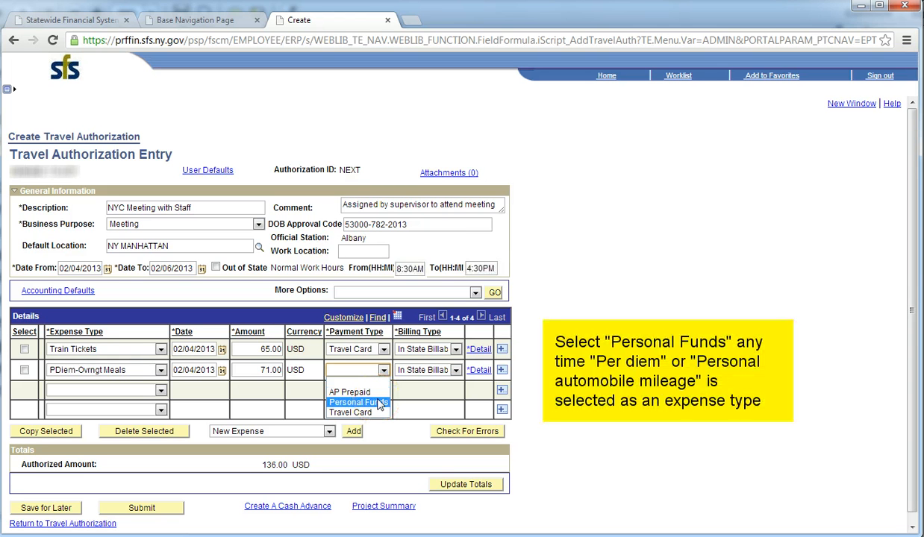
pyautogui.click(380, 403)
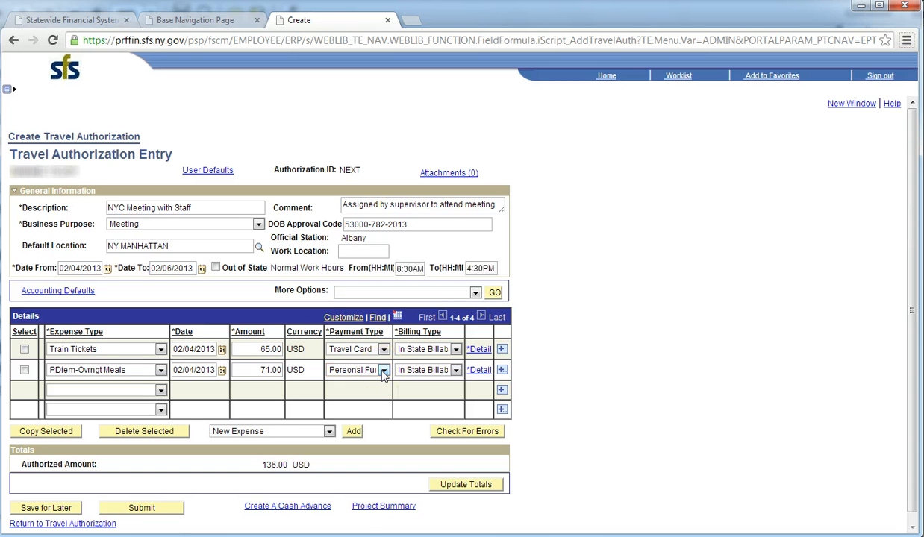
pyautogui.click(480, 371)
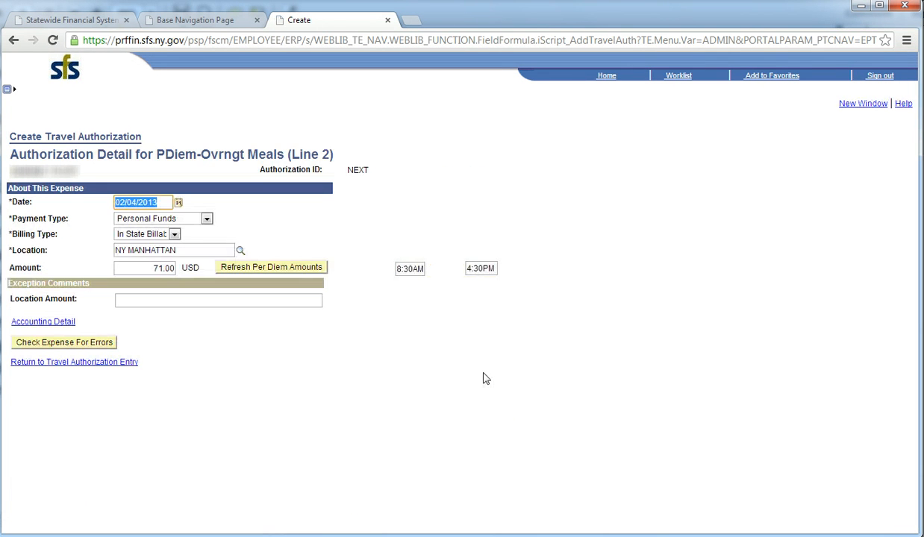
# - Run Check Expense For Errors on the meals line, then return to the entry page
pyautogui.click(101, 346)
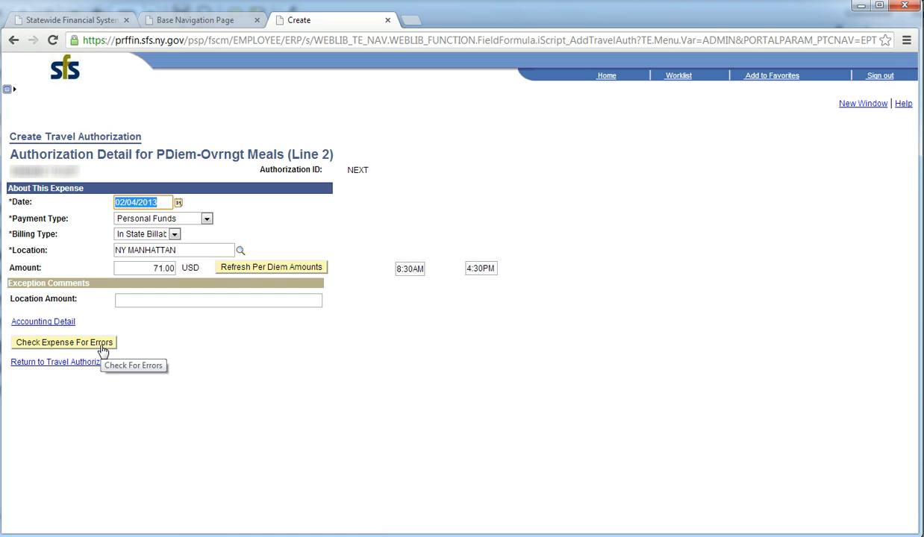
pyautogui.click(89, 363)
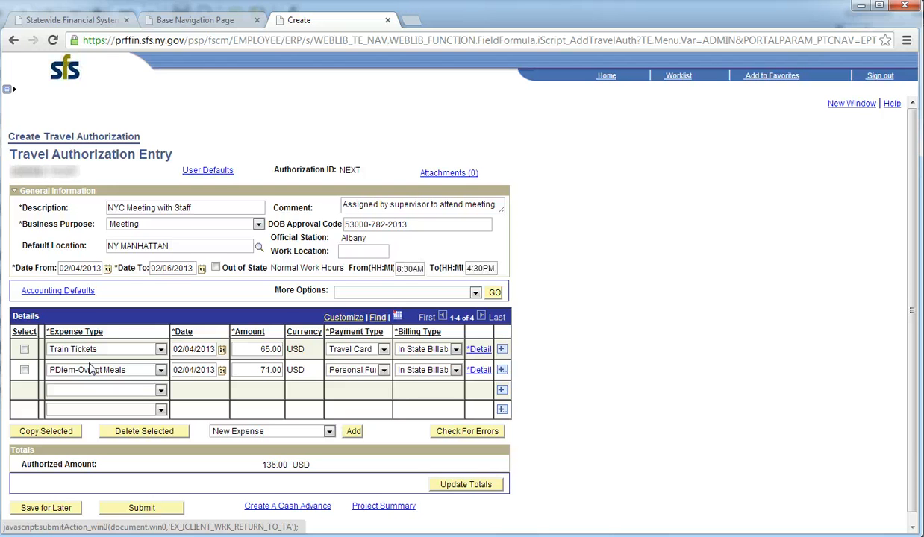
# - Copy the PDiem-Ovrngt Meals line to 02/05/2013, adding a second 71.00 USD meals line
pyautogui.click(24, 370)
pyautogui.click(44, 432)
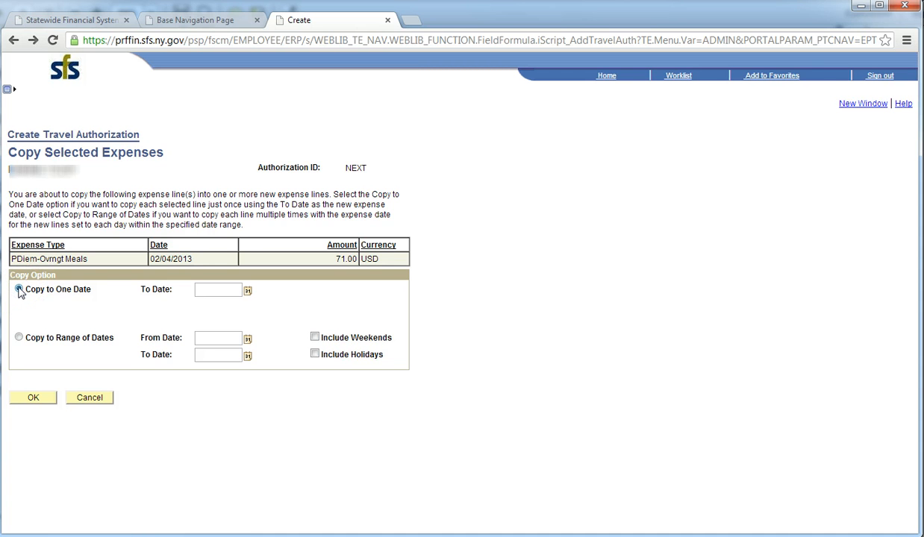
pyautogui.click(247, 291)
pyautogui.click(313, 318)
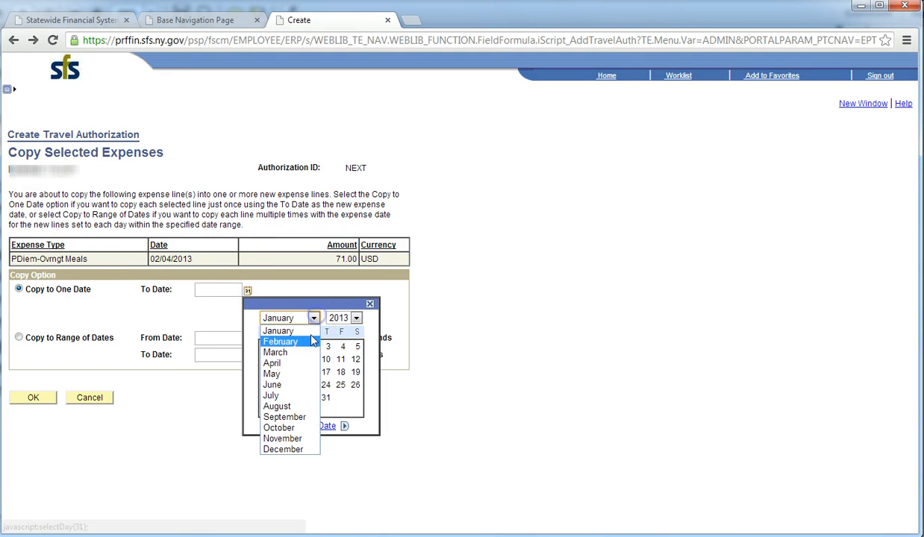
pyautogui.click(310, 344)
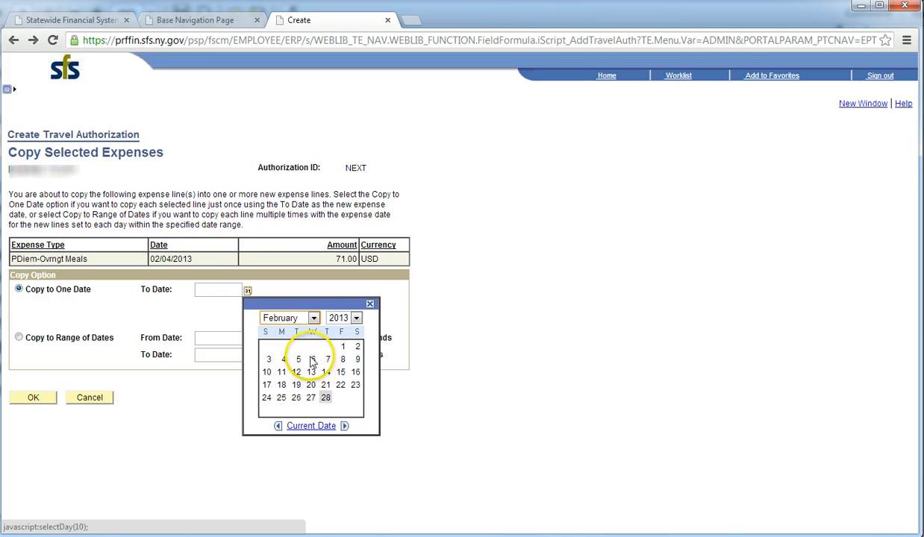
pyautogui.click(299, 361)
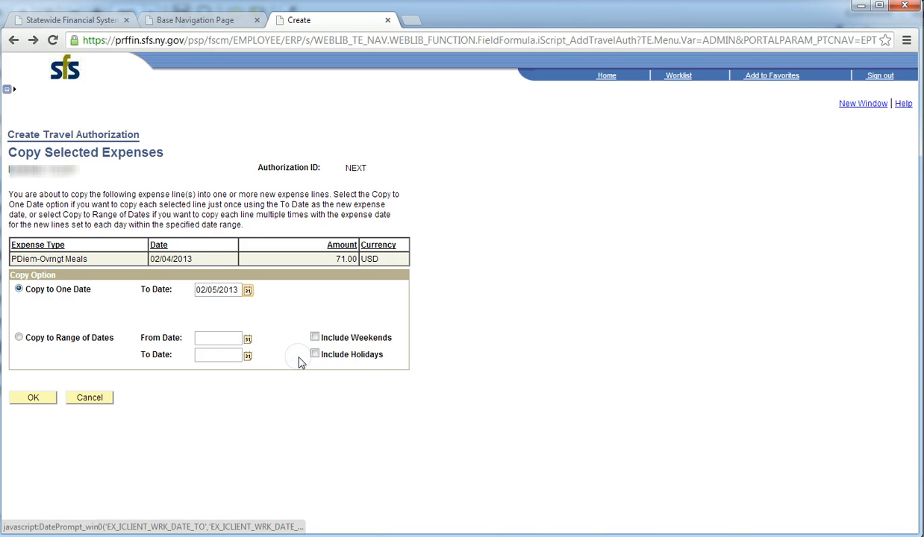
pyautogui.click(34, 398)
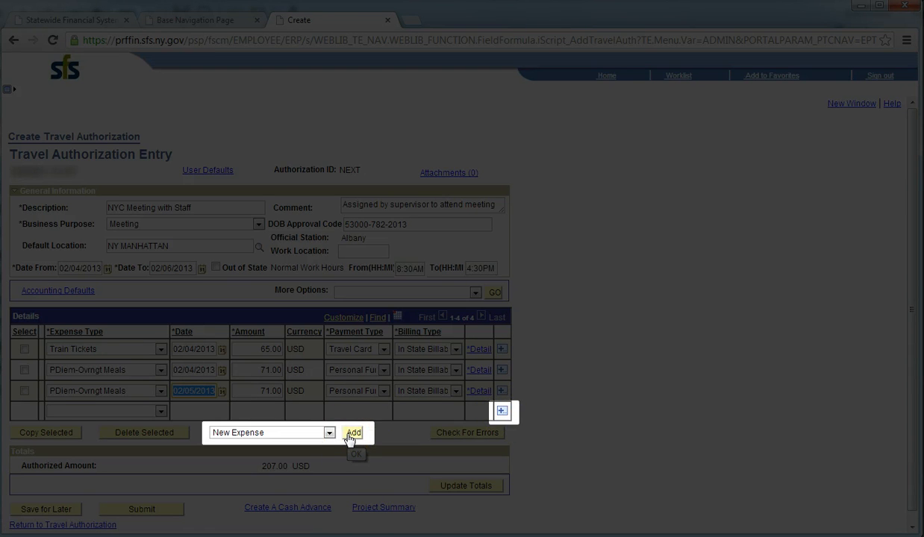
# - Insert 1 new blank expense row below the last detail line
pyautogui.click(501, 411)
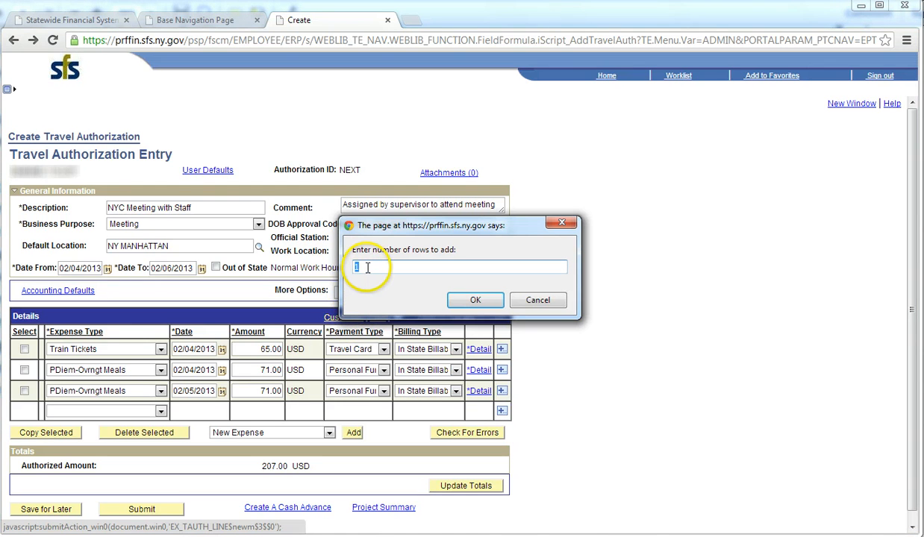
pyautogui.write('1')
pyautogui.click(475, 300)
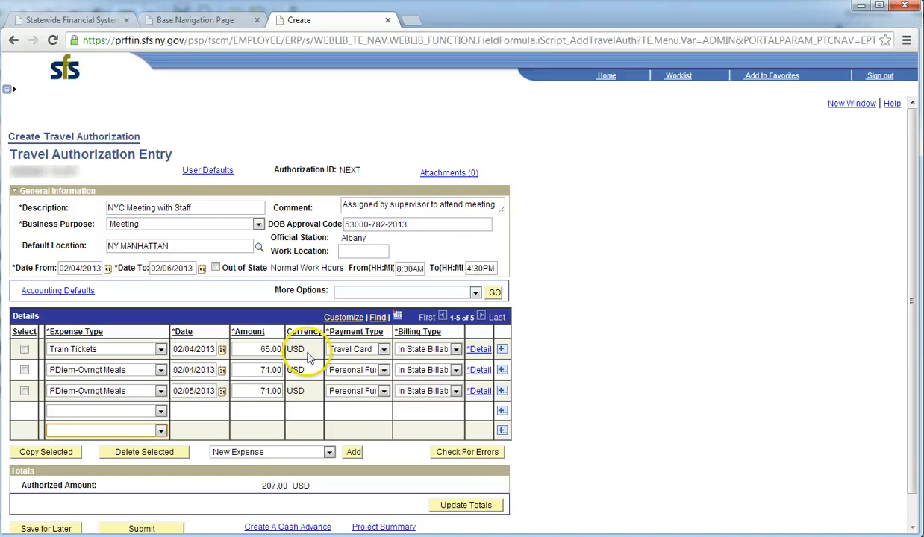
# - Make the new row Recpted Lodging on 02/04/2013 via Travel Card, then view its details
pyautogui.click(161, 412)
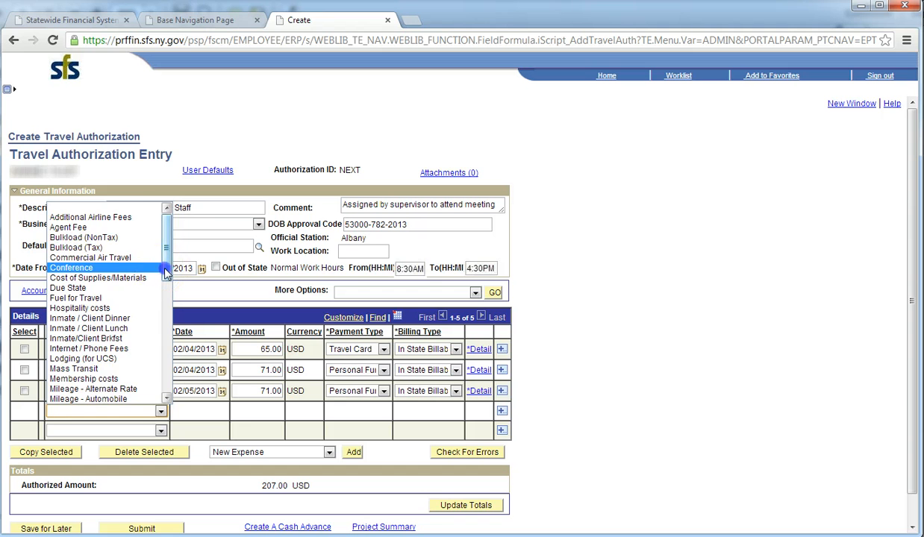
pyautogui.moveTo(166, 250); pyautogui.dragTo(167, 388)
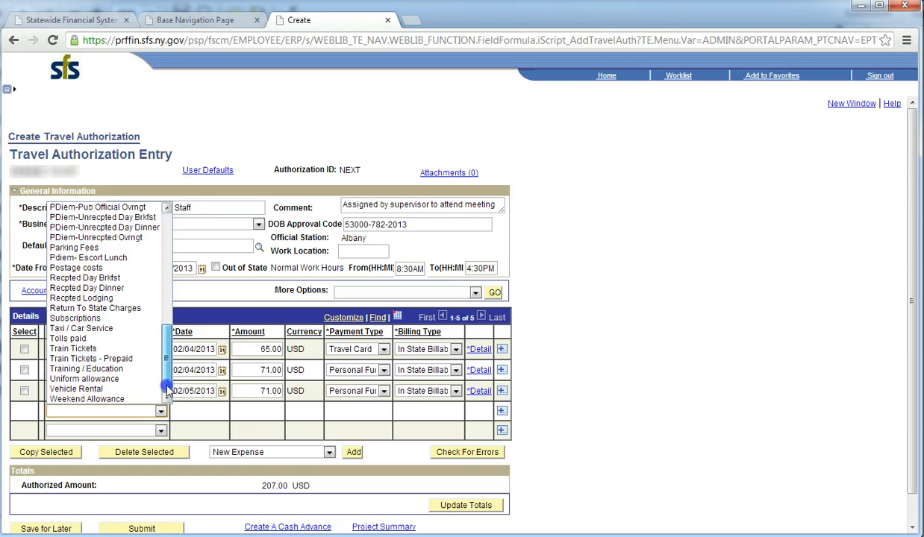
pyautogui.click(127, 297)
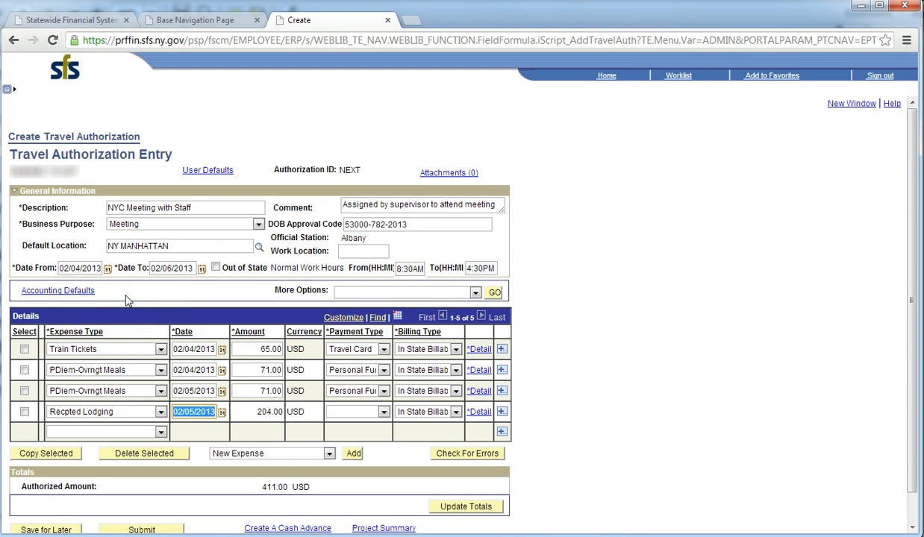
pyautogui.click(223, 413)
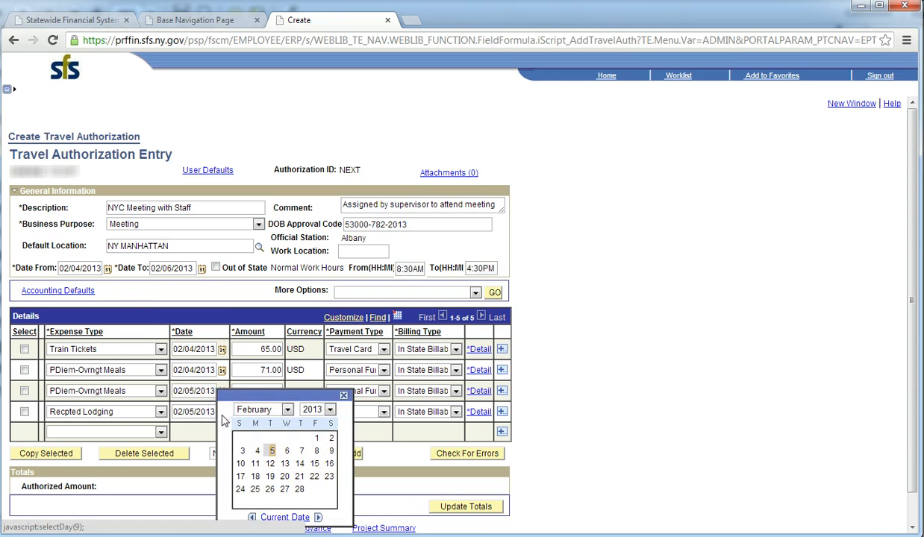
pyautogui.click(257, 451)
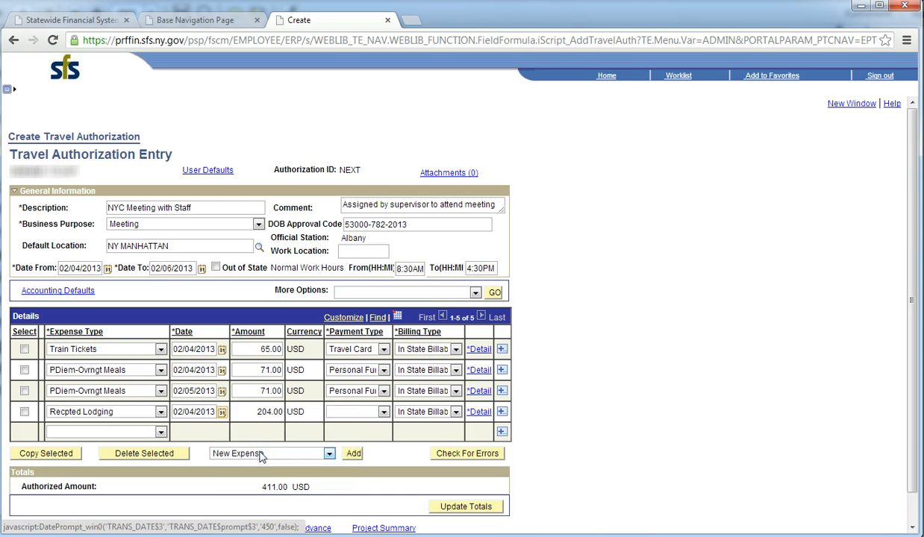
pyautogui.click(383, 412)
pyautogui.click(377, 454)
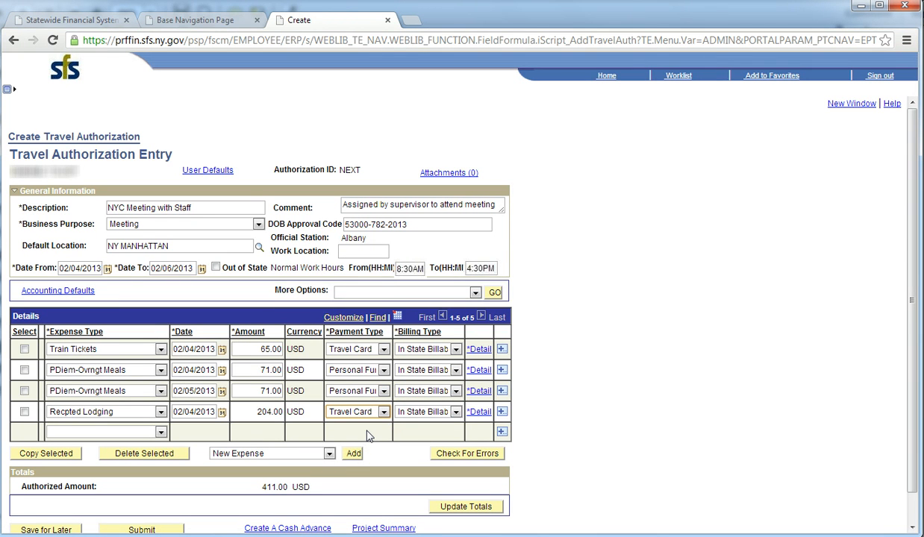
pyautogui.click(479, 413)
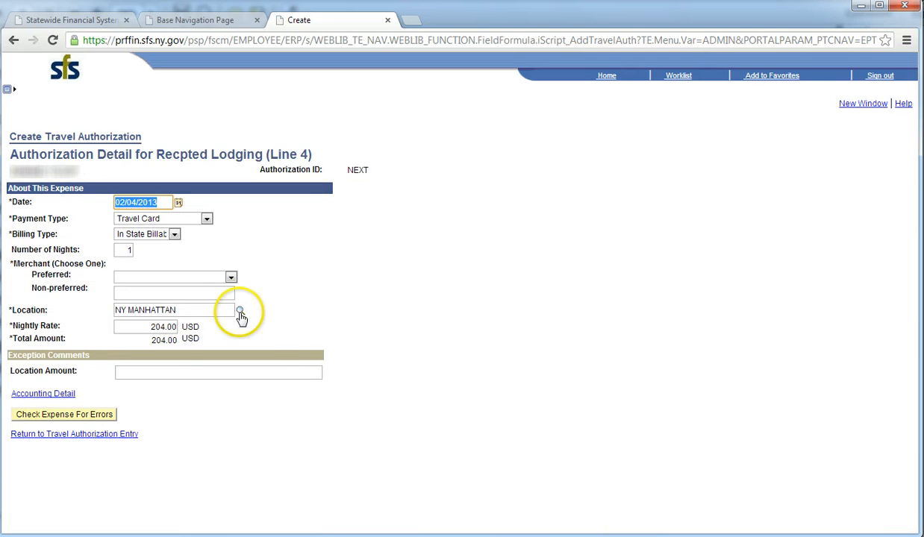
# - Enter Sheraton as the non-preferred merchant for the lodging
pyautogui.click(222, 291)
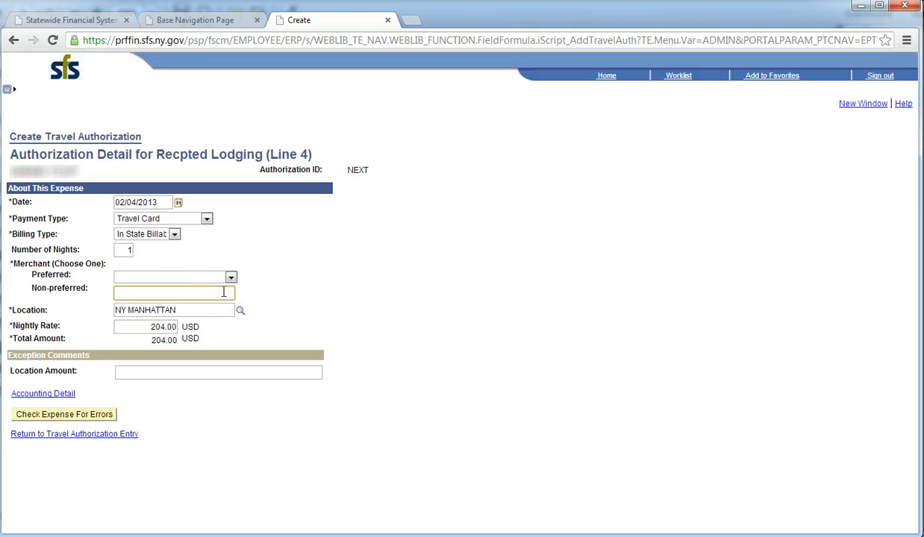
pyautogui.write('Sheraon')
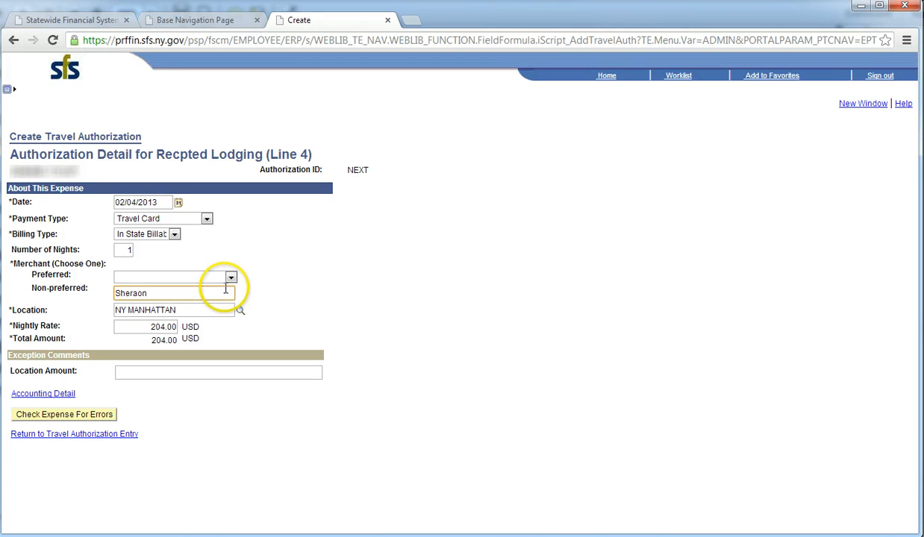
pyautogui.press('BackSpace')
pyautogui.press('BackSpace')
pyautogui.write('ton')
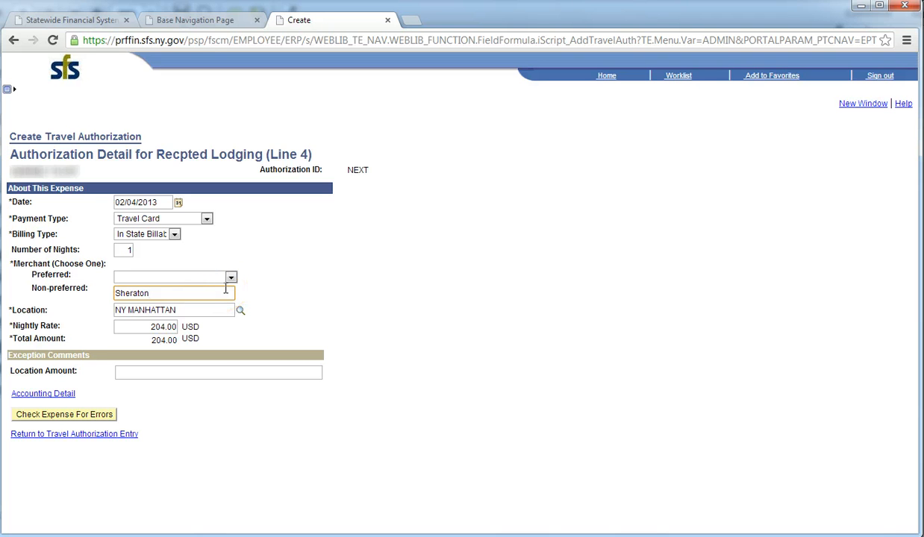
# - Change the nightly rate to 365 and check the lodging expense for errors
pyautogui.click(135, 302)
pyautogui.click(134, 329)
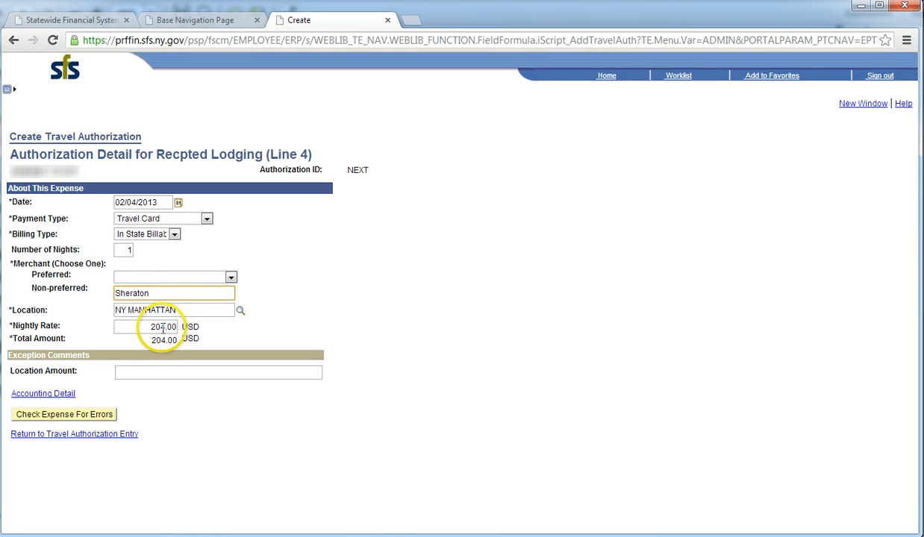
pyautogui.moveTo(165, 327); pyautogui.dragTo(142, 327)
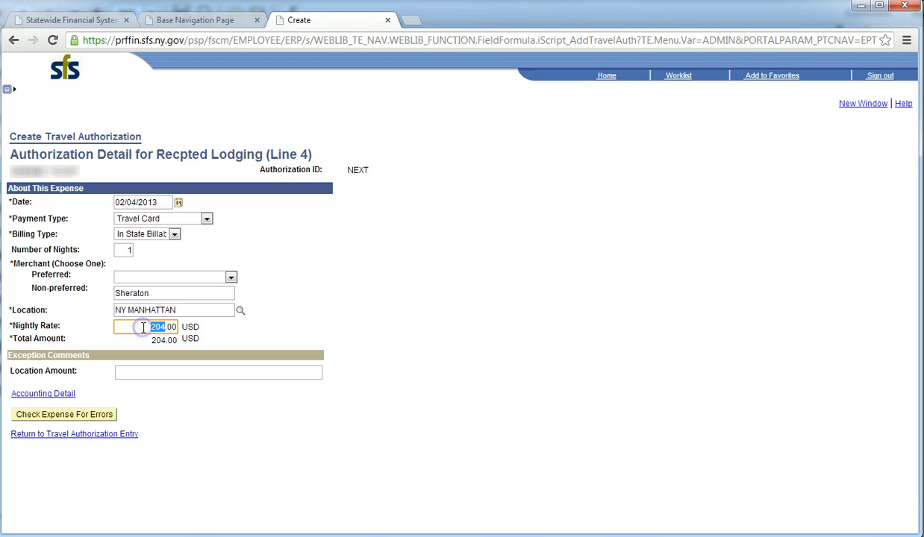
pyautogui.write('365')
pyautogui.click(96, 415)
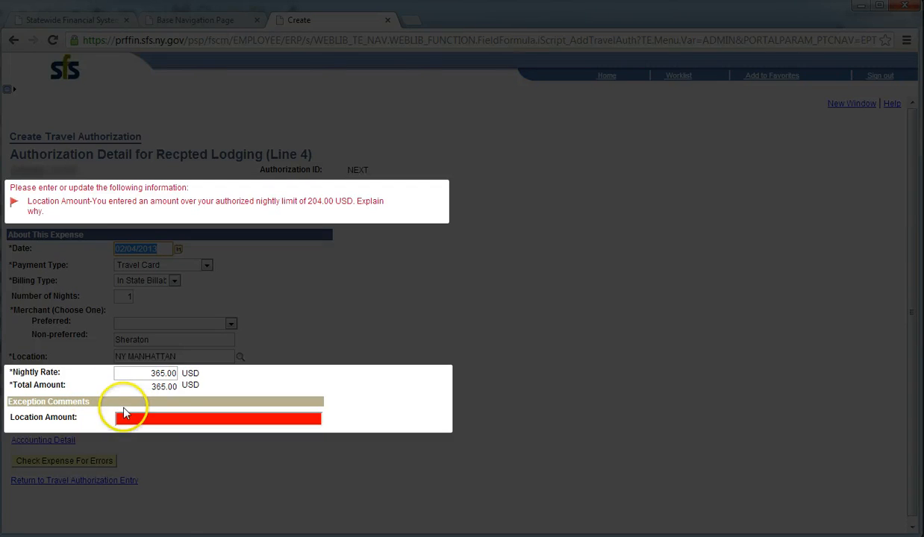
# - Justify the over-limit rate: a convention is in town and no other rooms are available
pyautogui.click(138, 420)
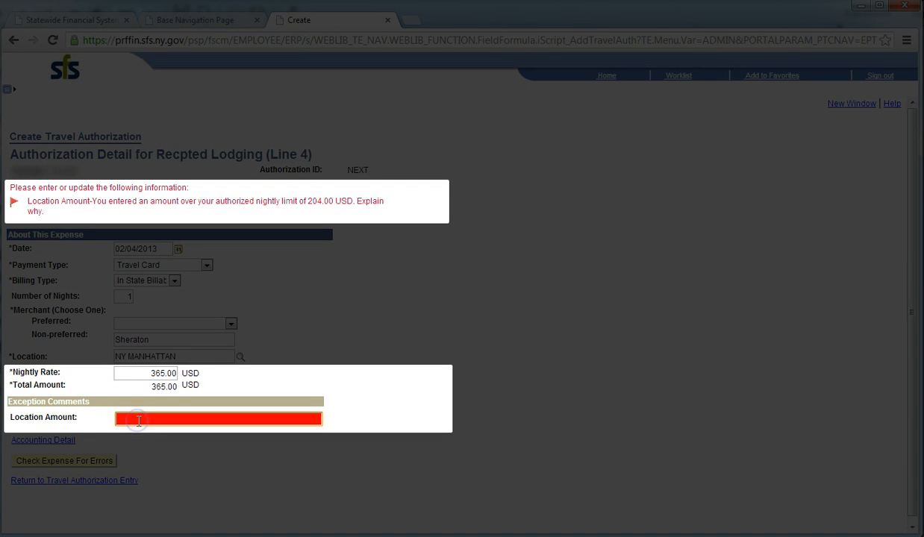
pyautogui.write('N')
pyautogui.press('BackSpace')
pyautogui.write("There's a d")
pyautogui.write('onvenien')
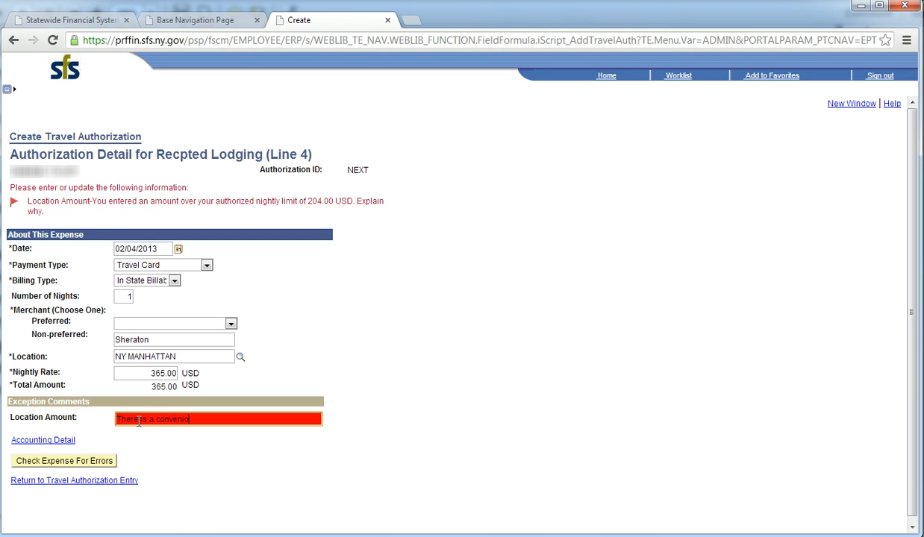
pyautogui.press('BackSpace')
pyautogui.press('BackSpace')
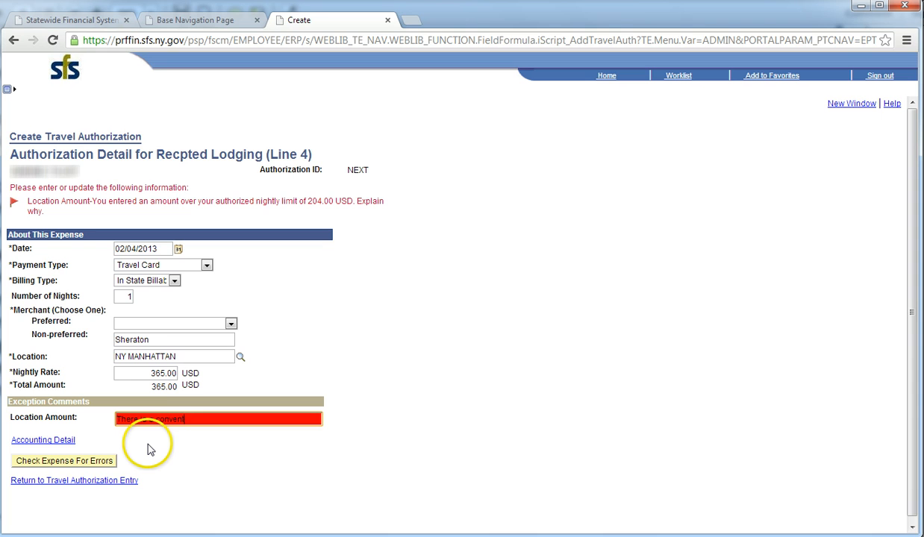
pyautogui.write('ion in town and no other rooms are av')
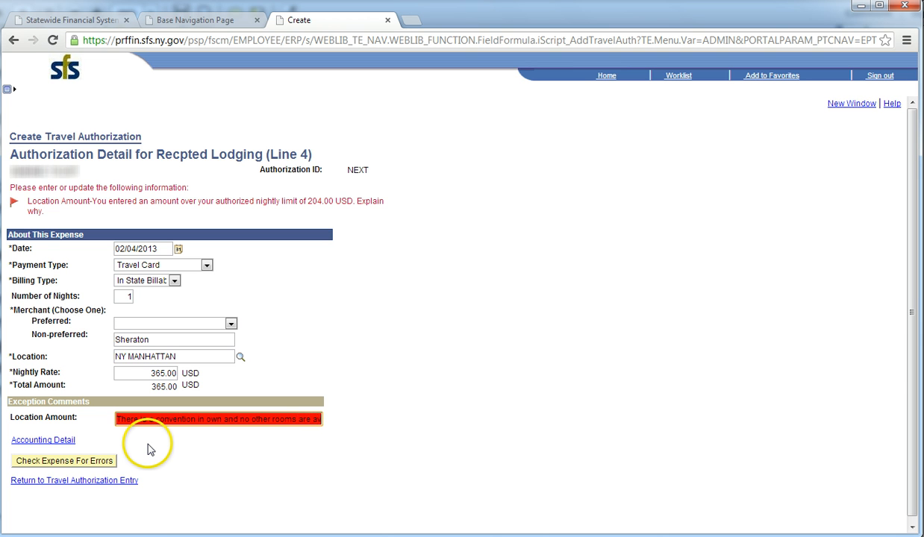
pyautogui.write('ailabl')
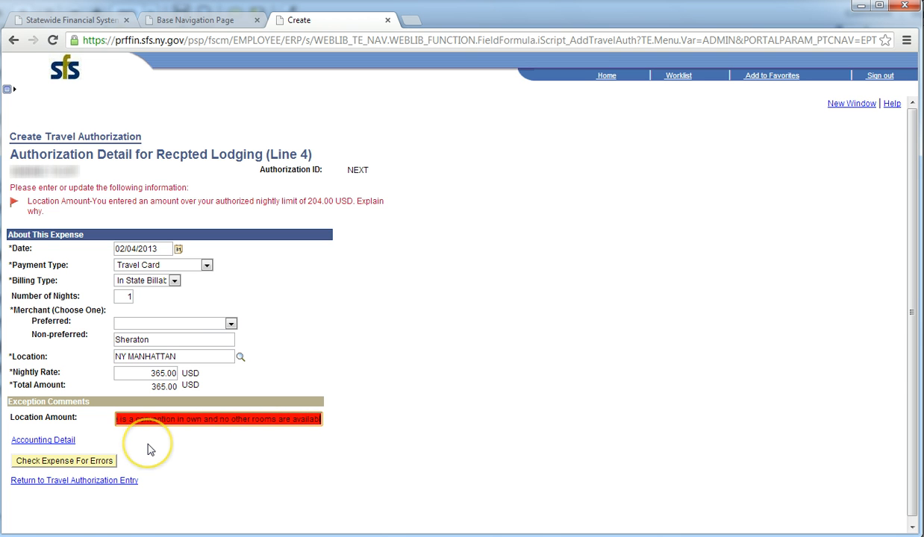
# - Re-check the lodging expense for errors and return to Travel Authorization Entry
pyautogui.click(91, 462)
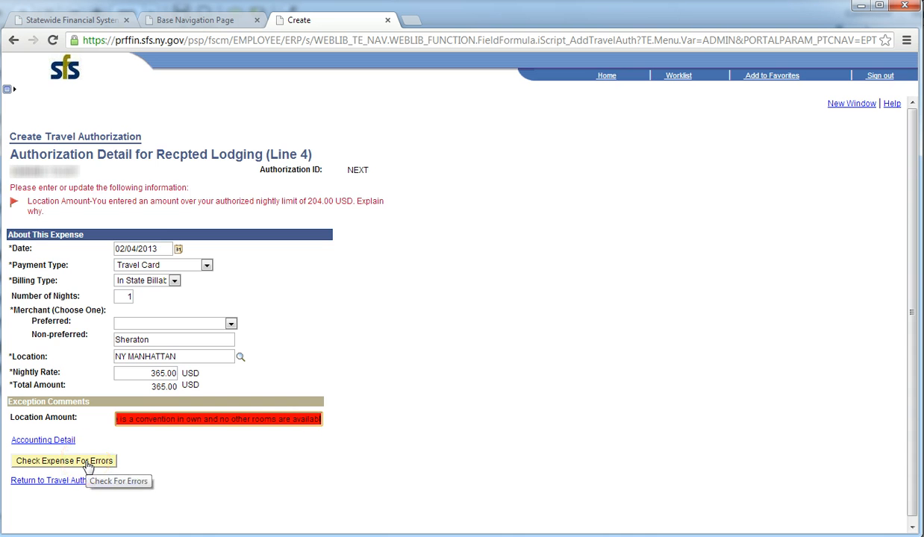
pyautogui.click(87, 462)
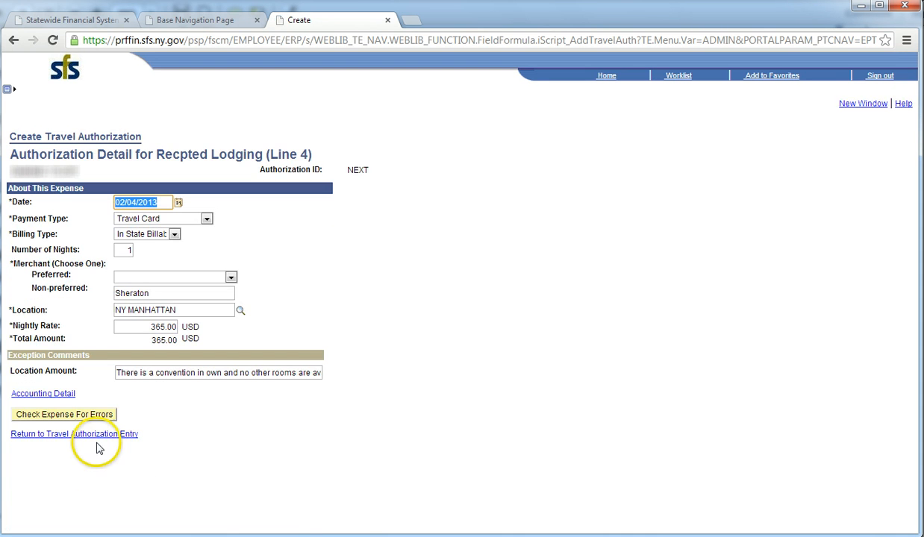
pyautogui.click(104, 434)
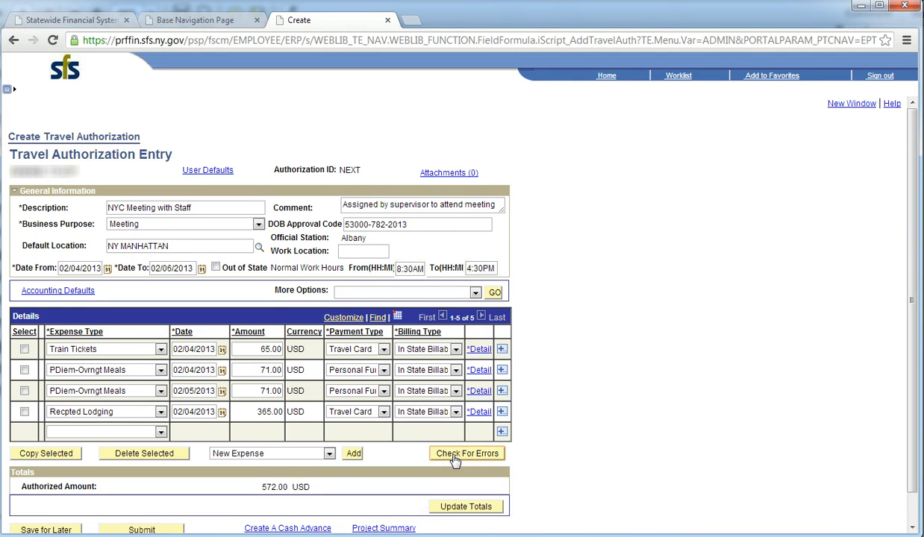
# - Update the totals to 572.00 USD and save the authorization for later
pyautogui.click(467, 507)
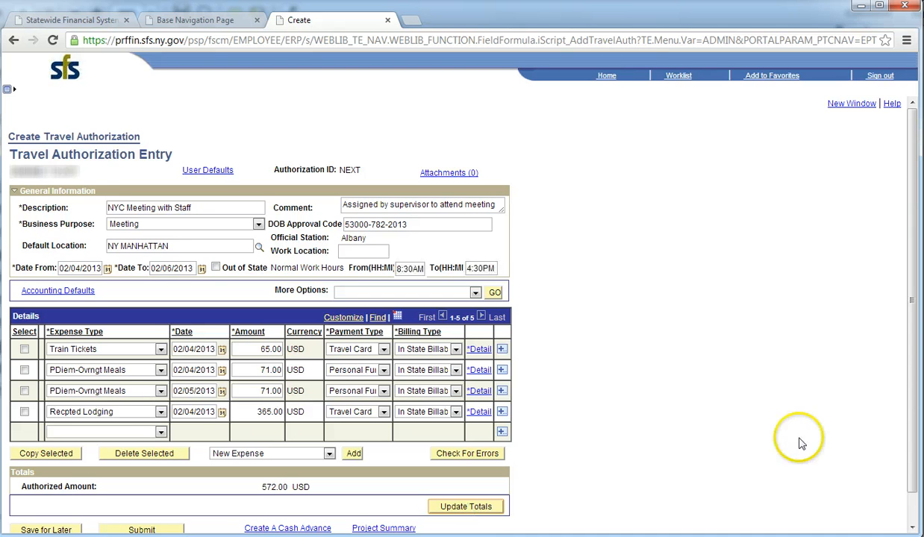
pyautogui.moveTo(912, 450); pyautogui.dragTo(912, 481)
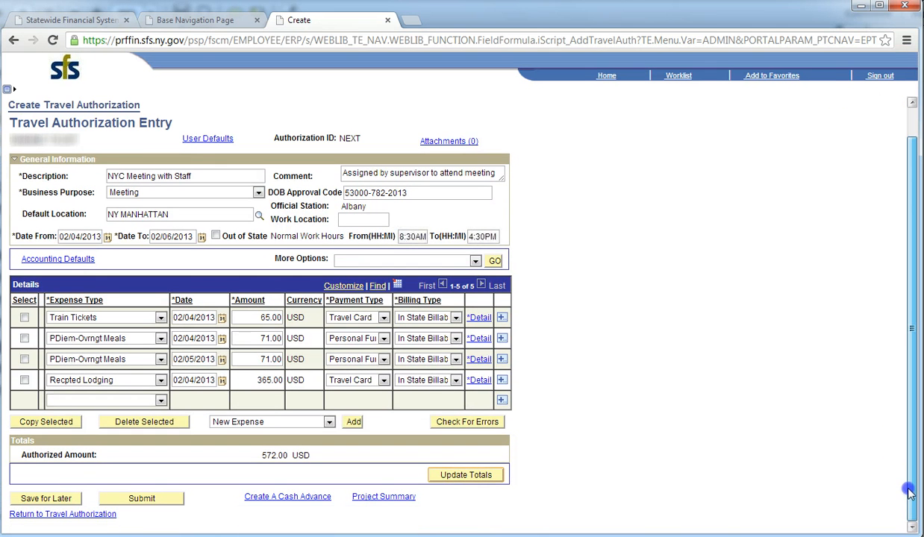
pyautogui.click(45, 498)
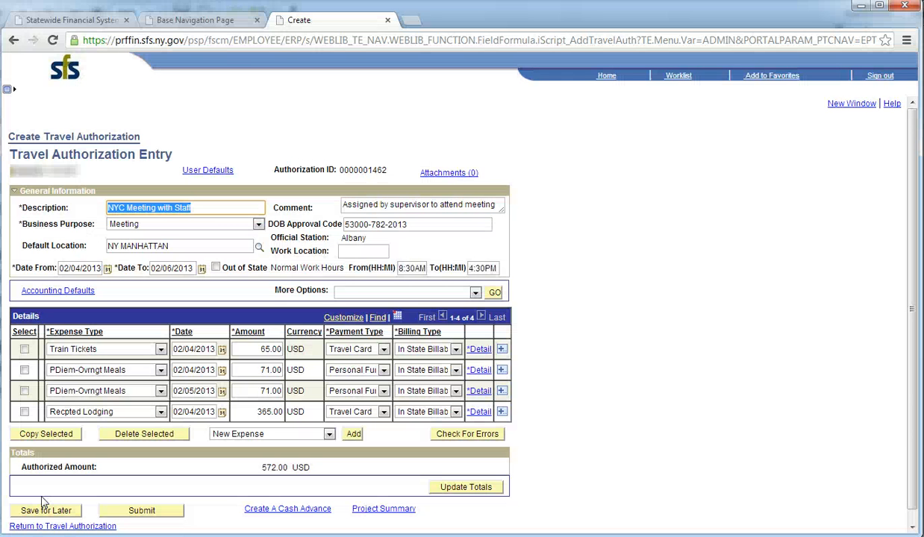
# - Submit the 572.00 USD authorization and acknowledge the Submit Confirmation page
pyautogui.click(149, 509)
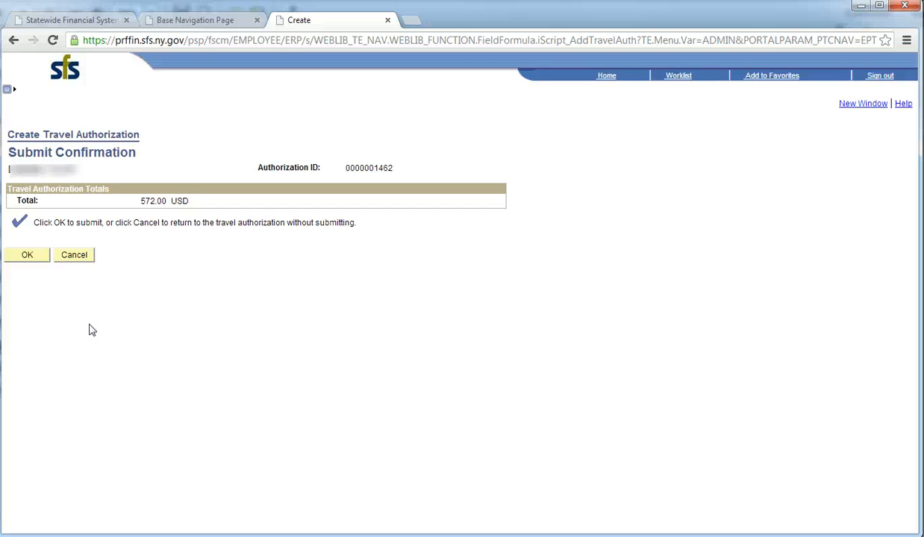
pyautogui.click(26, 258)
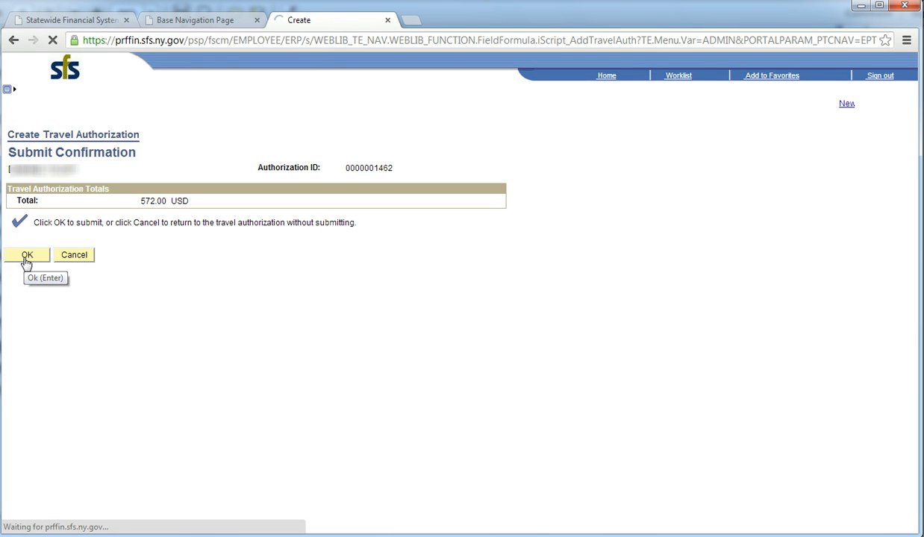